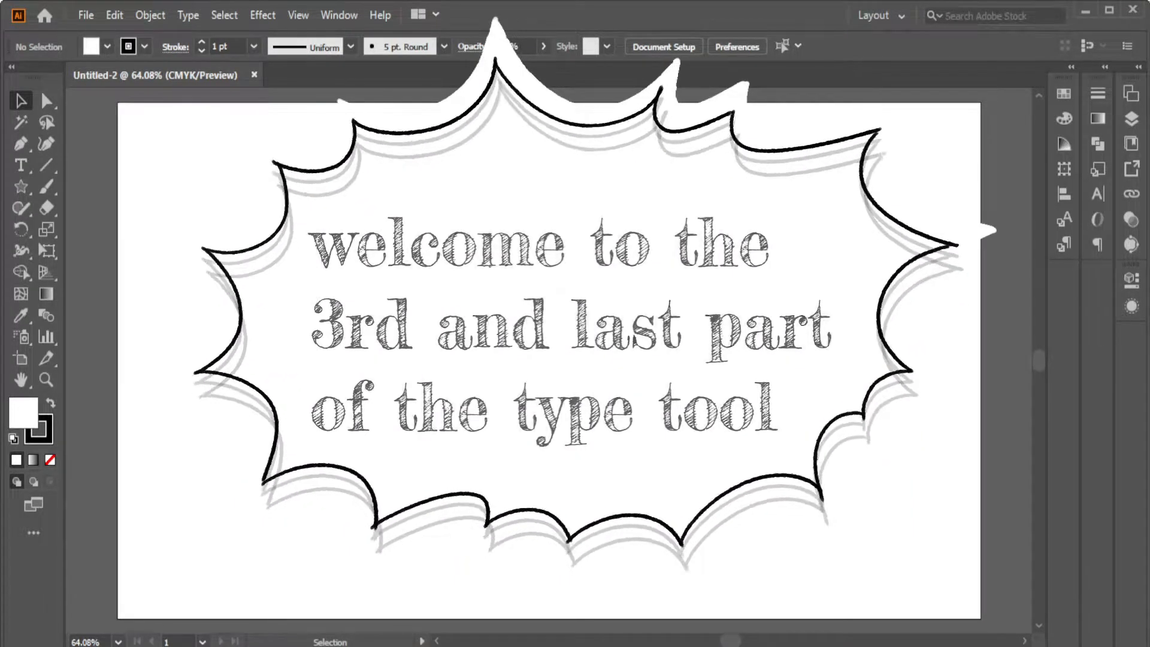
Cover the whole artboard with a dark navy rectangle without a stroke and lock it as the background
{"action": "key", "text": "m"}
{"action": "mouse_move", "coordinate": [117, 102]}
{"action": "left_mouse_down"}
{"action": "mouse_move", "coordinate": [868, 455]}
{"action": "mouse_move", "coordinate": [980, 618]}
{"action": "left_mouse_up"}
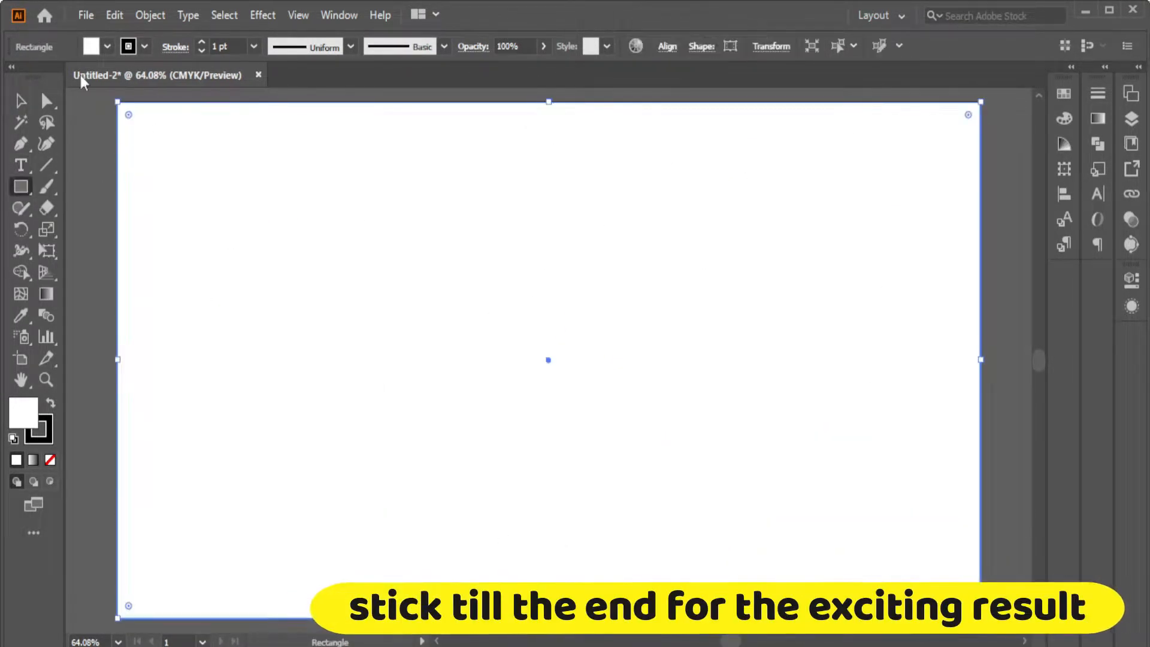
{"action": "left_click", "coordinate": [39, 430]}
{"action": "left_click", "coordinate": [50, 460]}
{"action": "left_click", "coordinate": [23, 412]}
{"action": "left_click", "coordinate": [976, 302]}
{"action": "left_click", "coordinate": [21, 101]}
{"action": "left_click", "coordinate": [149, 15]}
{"action": "left_click", "coordinate": [494, 133]}
Draw a tall rectangle in the artboard's lower-left corner and fill it with the repeatedly pasted text at 5 pt
{"action": "left_click", "coordinate": [21, 187]}
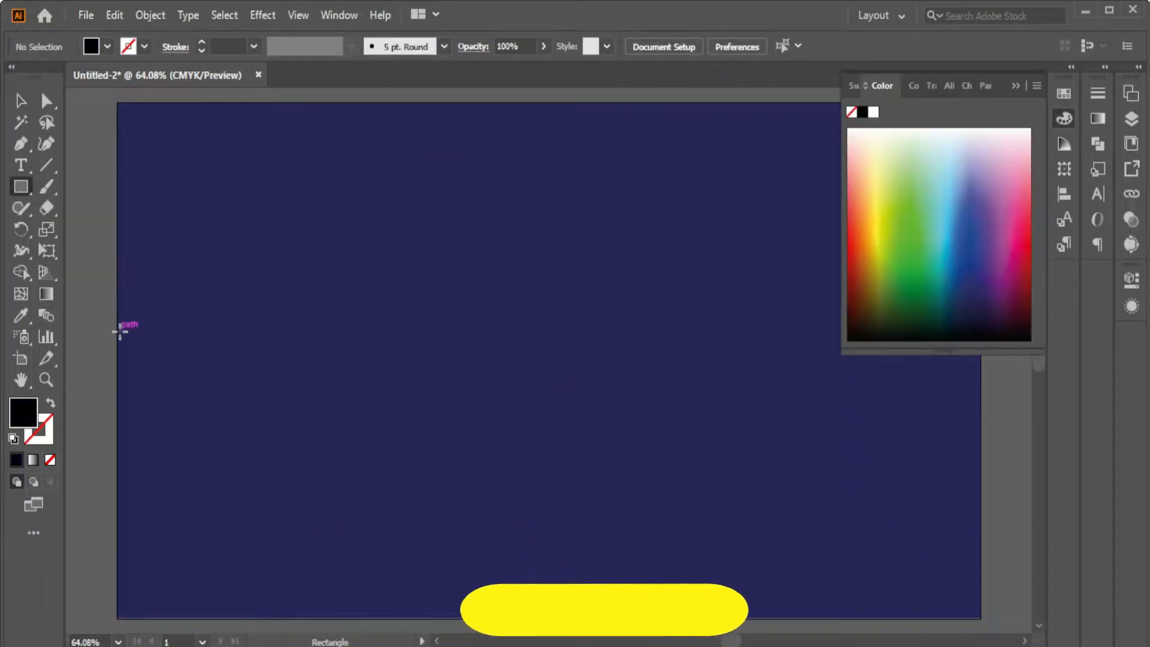
{"action": "left_click_drag", "start_coordinate": [117, 324], "coordinate": [256, 617]}
{"action": "key", "text": "d"}
{"action": "left_click", "coordinate": [21, 165]}
{"action": "left_click", "coordinate": [183, 455]}
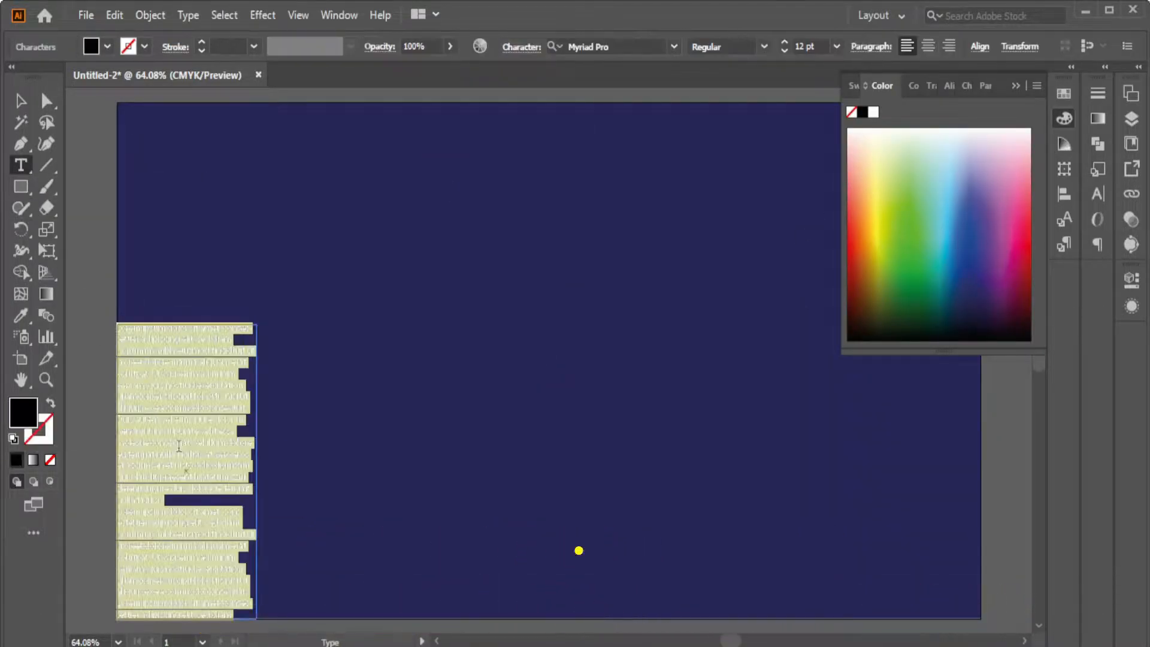
{"action": "key", "text": "ctrl+v"}
{"action": "key", "text": "ctrl+v"}
{"action": "key", "text": "ctrl+v"}
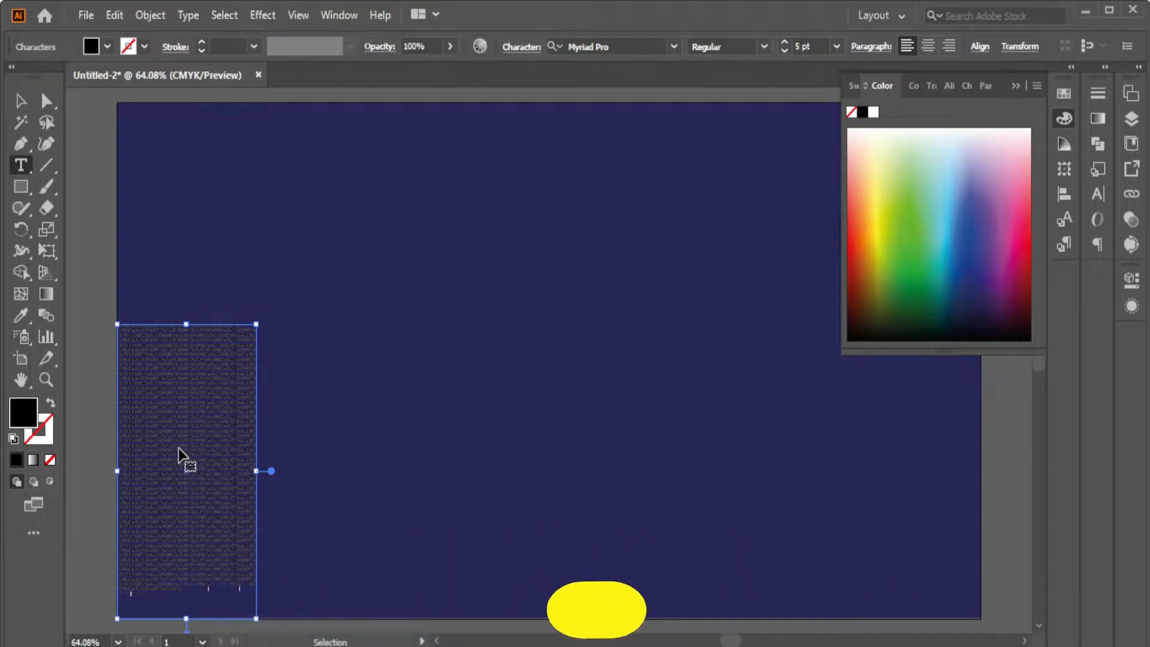
Color the text block yellow and justify all its lines with hyphenation turned off
{"action": "left_click", "coordinate": [21, 100]}
{"action": "left_click", "coordinate": [878, 239]}
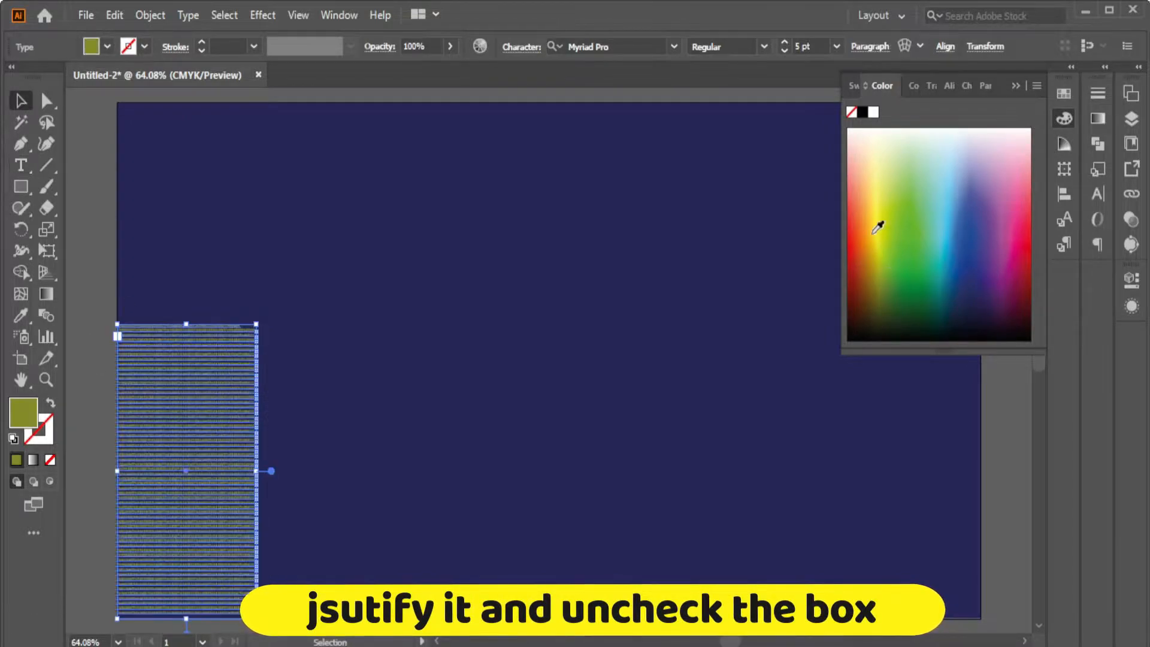
{"action": "left_click", "coordinate": [21, 165]}
{"action": "left_click_drag", "start_coordinate": [118, 327], "coordinate": [255, 568]}
{"action": "left_click", "coordinate": [879, 50]}
{"action": "left_click", "coordinate": [876, 78]}
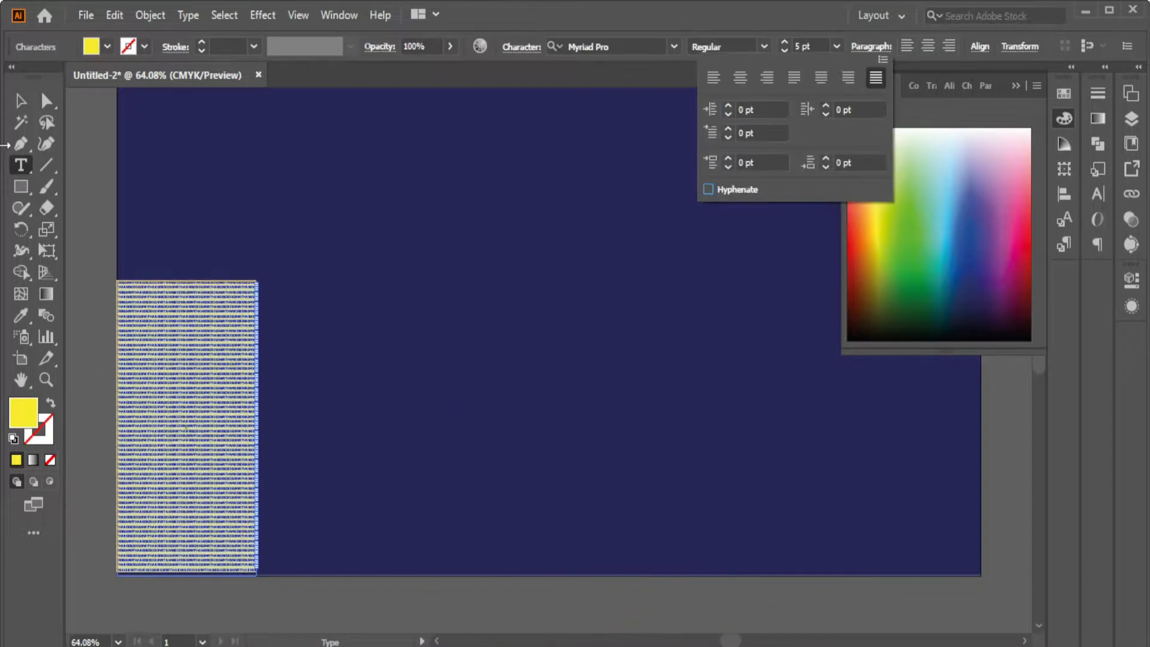
Align the yellow text block with the artboard's lower edge and place a copy beside it with a narrow gap
{"action": "left_click", "coordinate": [21, 100]}
{"action": "left_click", "coordinate": [90, 240]}
{"action": "left_click_drag", "start_coordinate": [225, 465], "coordinate": [223, 472]}
{"action": "key", "text": "ctrl+shift+a"}
{"action": "left_click_drag", "start_coordinate": [194, 393], "coordinate": [347, 385]}
Draw a right triangle about 1.32 in high on top of the second text block and fill it with the text at 5 pt
{"action": "key", "text": "p"}
{"action": "key", "text": "ctrl+shift+a"}
{"action": "left_click", "coordinate": [263, 286]}
{"action": "left_click", "coordinate": [263, 211]}
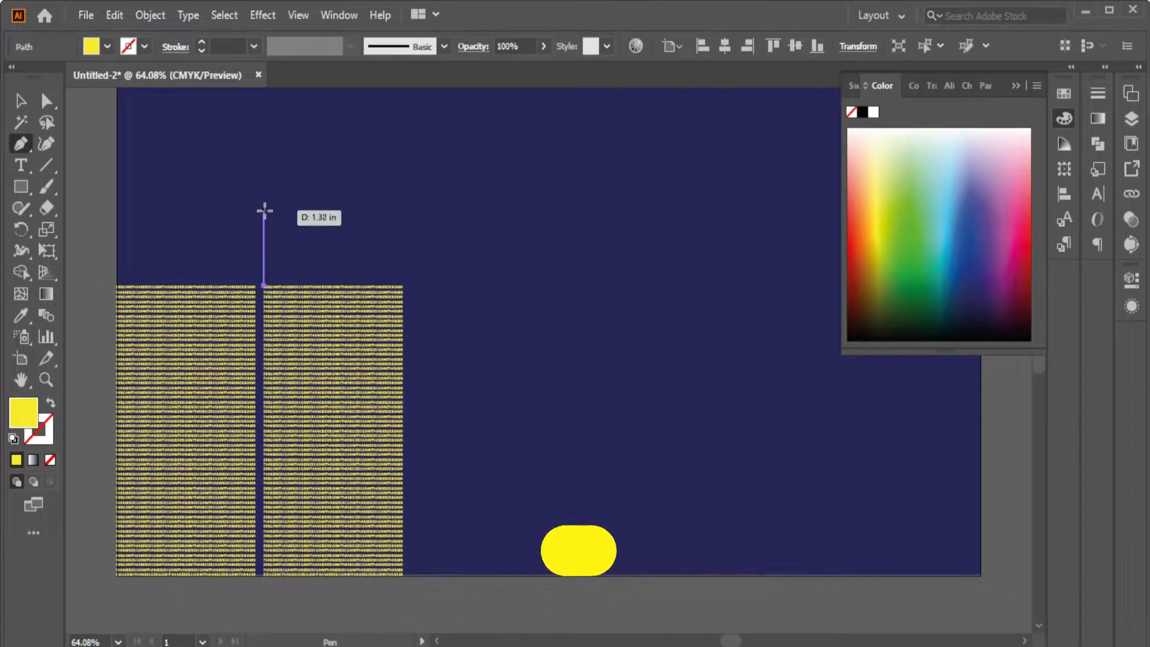
{"action": "left_click", "coordinate": [402, 285]}
{"action": "left_click", "coordinate": [21, 166]}
{"action": "left_click", "coordinate": [264, 215]}
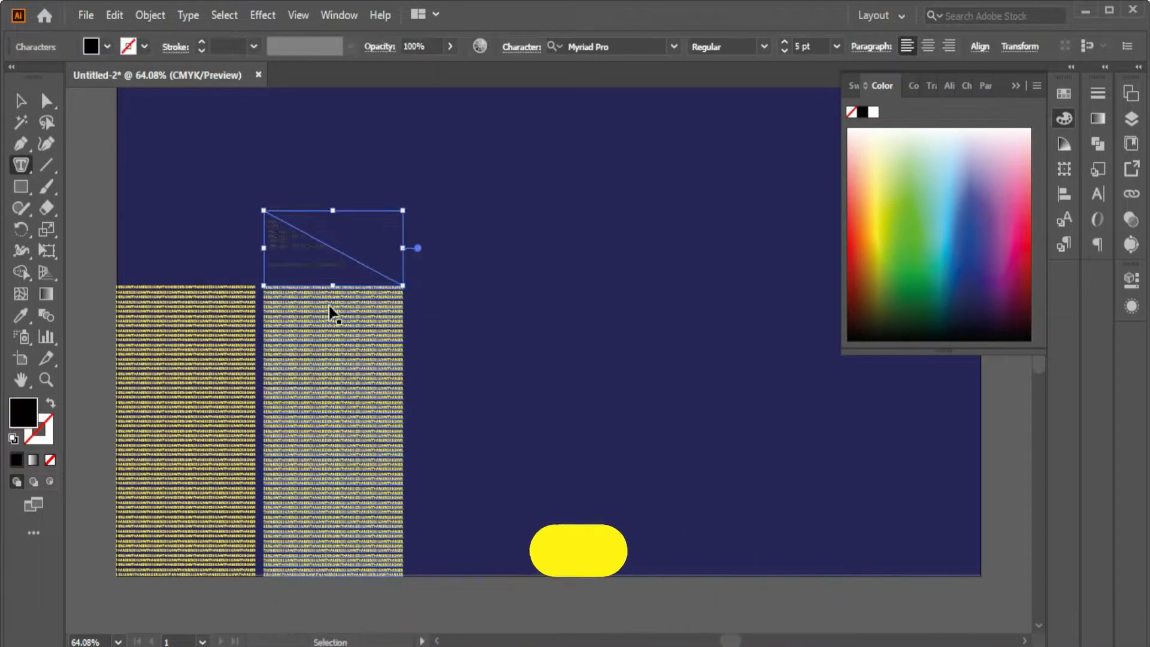
{"action": "key", "text": "Escape"}
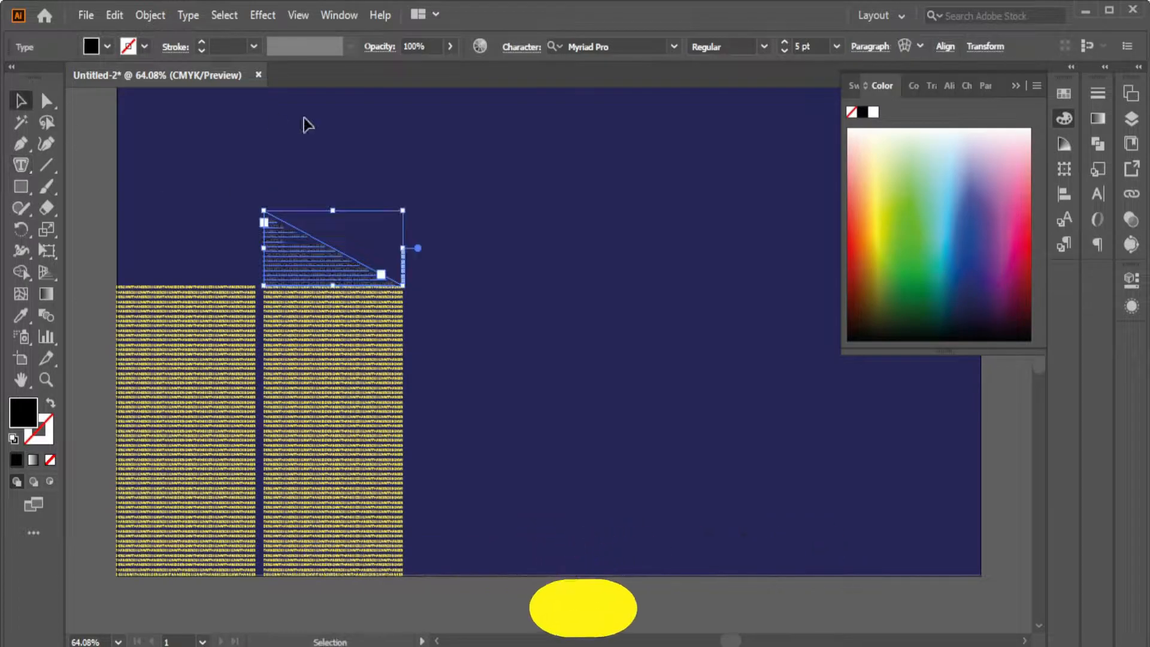
Justify all lines of the triangle's text without hyphenation and match its color to the yellow block below
{"action": "left_click", "coordinate": [869, 46]}
{"action": "left_click", "coordinate": [872, 79]}
{"action": "left_click", "coordinate": [718, 190]}
{"action": "key", "text": "Escape"}
{"action": "left_click", "coordinate": [21, 315]}
{"action": "left_click", "coordinate": [363, 341]}
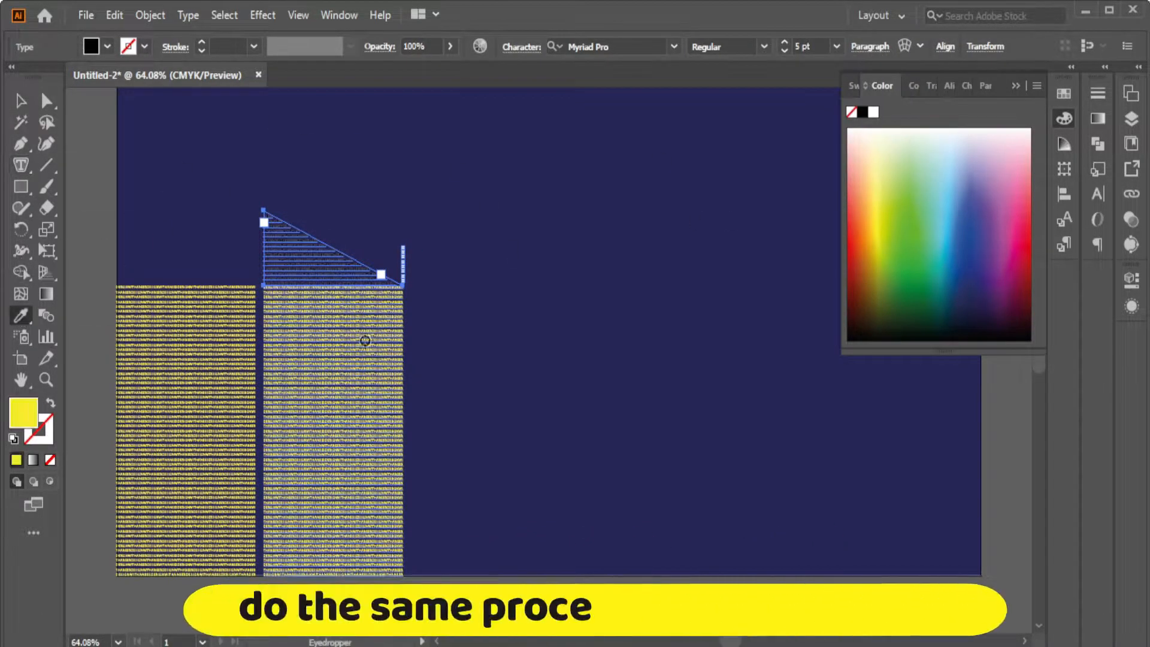
{"action": "key", "text": "v"}
{"action": "left_click", "coordinate": [565, 197]}
Draw a small round-topped yellow rectangle at the artboard's base and repeat it diagonally upward as twelve overlapping copies
{"action": "scroll", "coordinate": [565, 197], "scroll_direction": "right", "scroll_amount": 3}
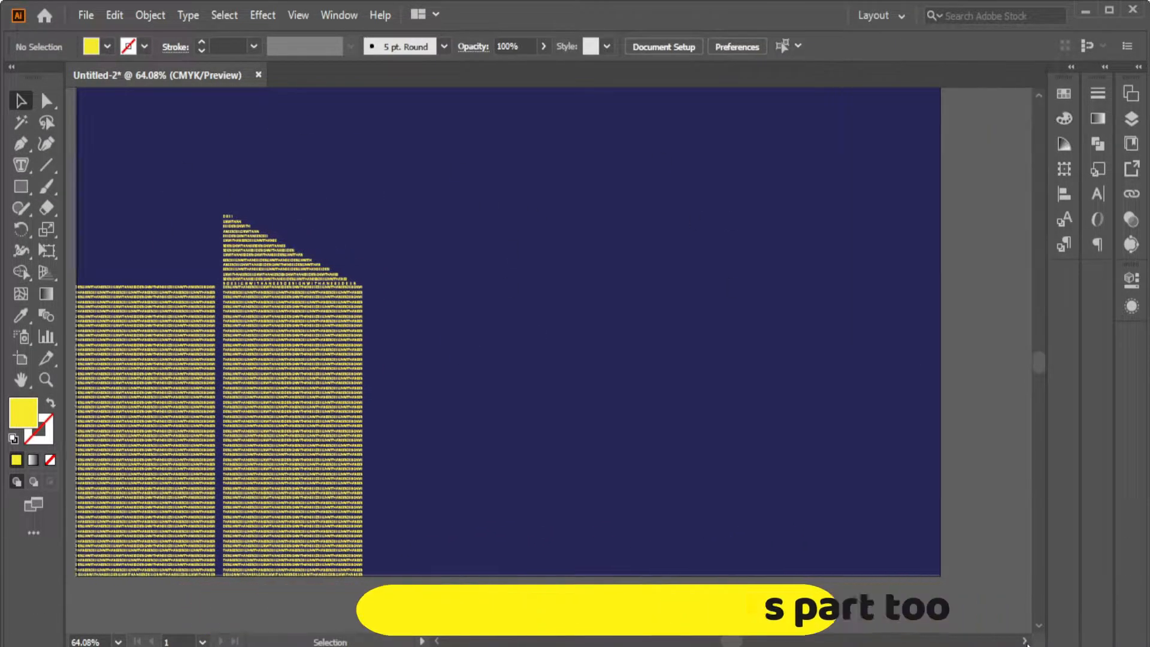
{"action": "key", "text": "m"}
{"action": "left_click_drag", "start_coordinate": [428, 467], "coordinate": [471, 576]}
{"action": "key", "text": "v"}
{"action": "mouse_move", "coordinate": [449, 467]}
{"action": "left_mouse_down"}
{"action": "mouse_move", "coordinate": [449, 506]}
{"action": "mouse_move", "coordinate": [455, 489]}
{"action": "mouse_move", "coordinate": [485, 512]}
{"action": "left_mouse_up"}
{"action": "key", "text": "shift+c"}
{"action": "key", "text": "ctrl+d"}
{"action": "key", "text": "ctrl+d"}
{"action": "key", "text": "ctrl+d"}
{"action": "key", "text": "ctrl+d"}
{"action": "key", "text": "ctrl+d"}
{"action": "key", "text": "ctrl+d"}
{"action": "key", "text": "ctrl+d"}
{"action": "key", "text": "ctrl+d"}
{"action": "key", "text": "ctrl+d"}
{"action": "key", "text": "ctrl+d"}
Place a mirrored copy of the diagonal staircase opposite the original and bring both halves together at the peak
{"action": "left_click_drag", "start_coordinate": [419, 162], "coordinate": [743, 539]}
{"action": "right_click", "coordinate": [654, 280]}
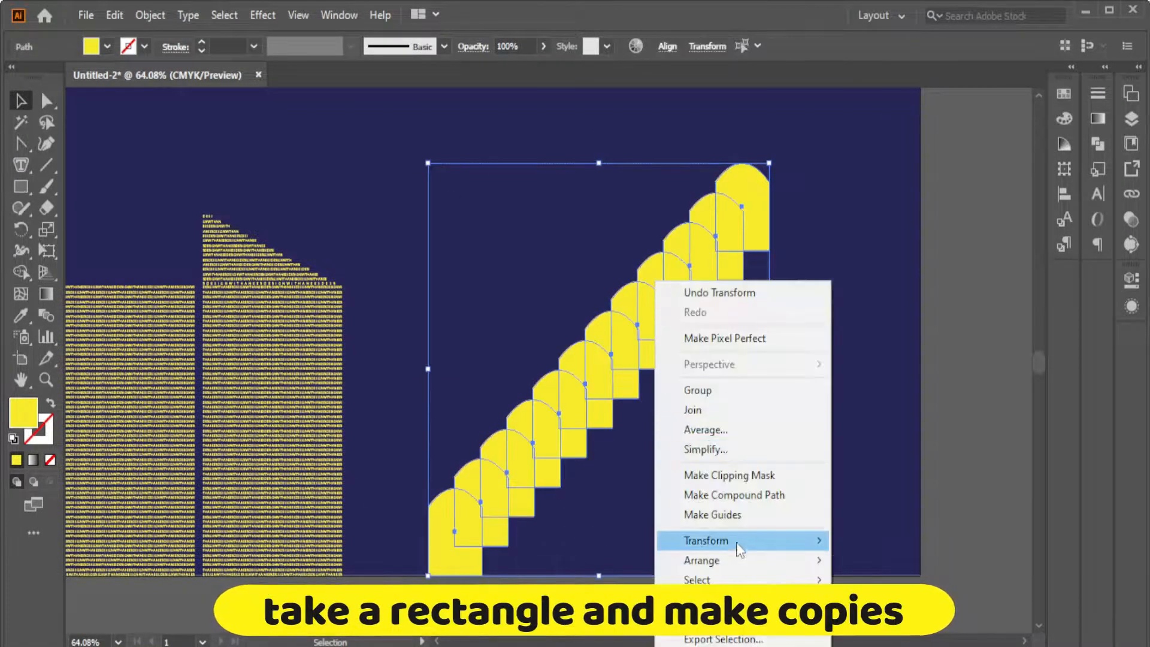
{"action": "mouse_move", "coordinate": [737, 545]}
{"action": "left_click", "coordinate": [874, 534]}
{"action": "left_click", "coordinate": [868, 427]}
{"action": "left_click_drag", "start_coordinate": [449, 205], "coordinate": [794, 200]}
{"action": "scroll", "coordinate": [793, 200], "scroll_direction": "right", "scroll_amount": 3}
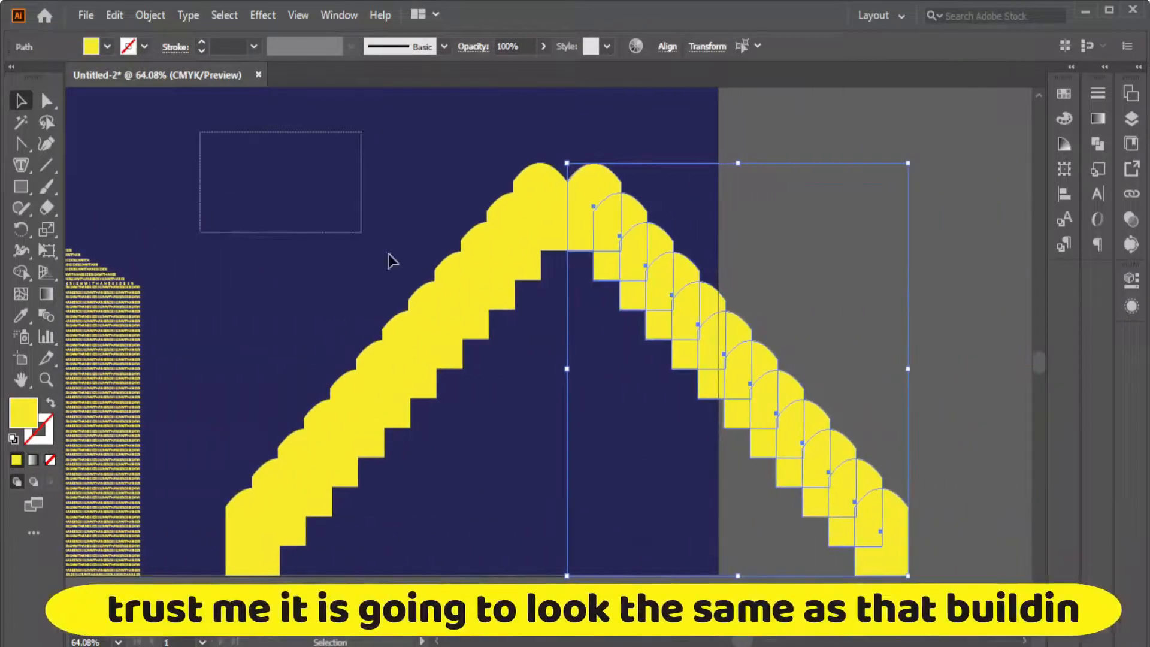
{"action": "left_click_drag", "start_coordinate": [221, 153], "coordinate": [563, 533]}
{"action": "left_click_drag", "start_coordinate": [497, 299], "coordinate": [459, 299]}
Draw a triangle with the Pen tool that fills the empty area between the two staircase halves
{"action": "key", "text": "p"}
{"action": "left_click", "coordinate": [213, 574]}
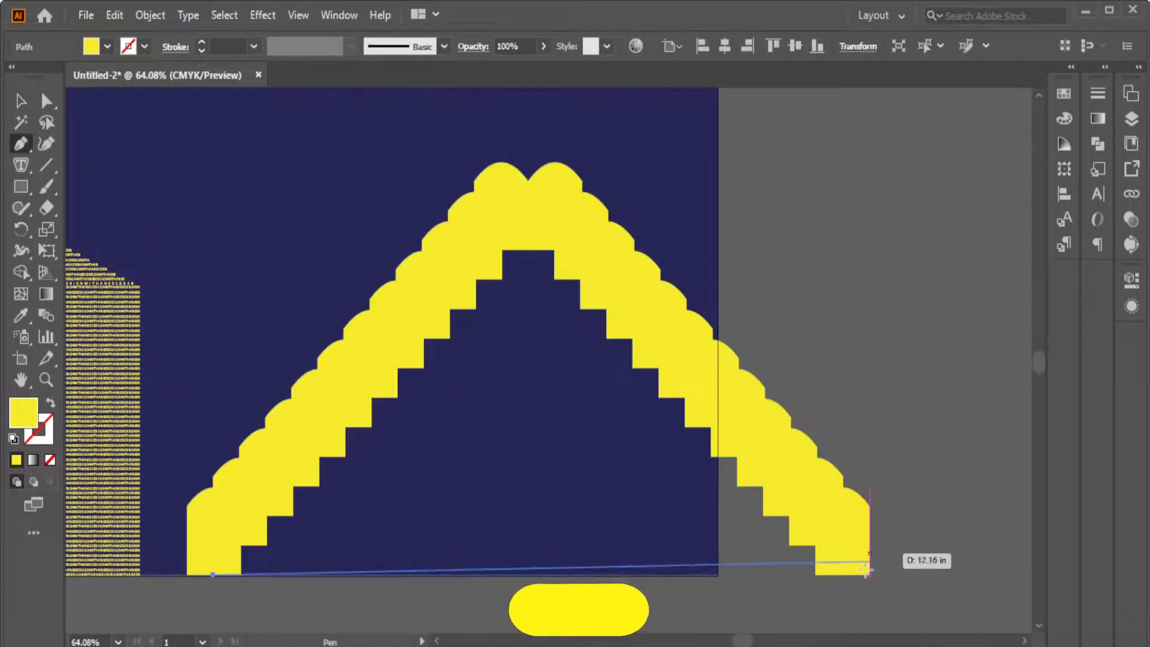
{"action": "left_click", "coordinate": [852, 573]}
{"action": "left_click", "coordinate": [537, 210]}
Merge the triangle and all staircase pieces into a single shape with the Shape Builder tool
{"action": "key", "text": "v"}
{"action": "left_click", "coordinate": [558, 185]}
{"action": "left_click_drag", "start_coordinate": [151, 119], "coordinate": [838, 546]}
{"action": "key", "text": "shift+m"}
{"action": "mouse_move", "coordinate": [277, 563]}
{"action": "left_mouse_down"}
{"action": "mouse_move", "coordinate": [298, 416]}
{"action": "mouse_move", "coordinate": [380, 385]}
{"action": "mouse_move", "coordinate": [424, 288]}
{"action": "mouse_move", "coordinate": [484, 208]}
{"action": "mouse_move", "coordinate": [660, 294]}
{"action": "mouse_move", "coordinate": [709, 404]}
{"action": "mouse_move", "coordinate": [776, 486]}
{"action": "left_mouse_up"}
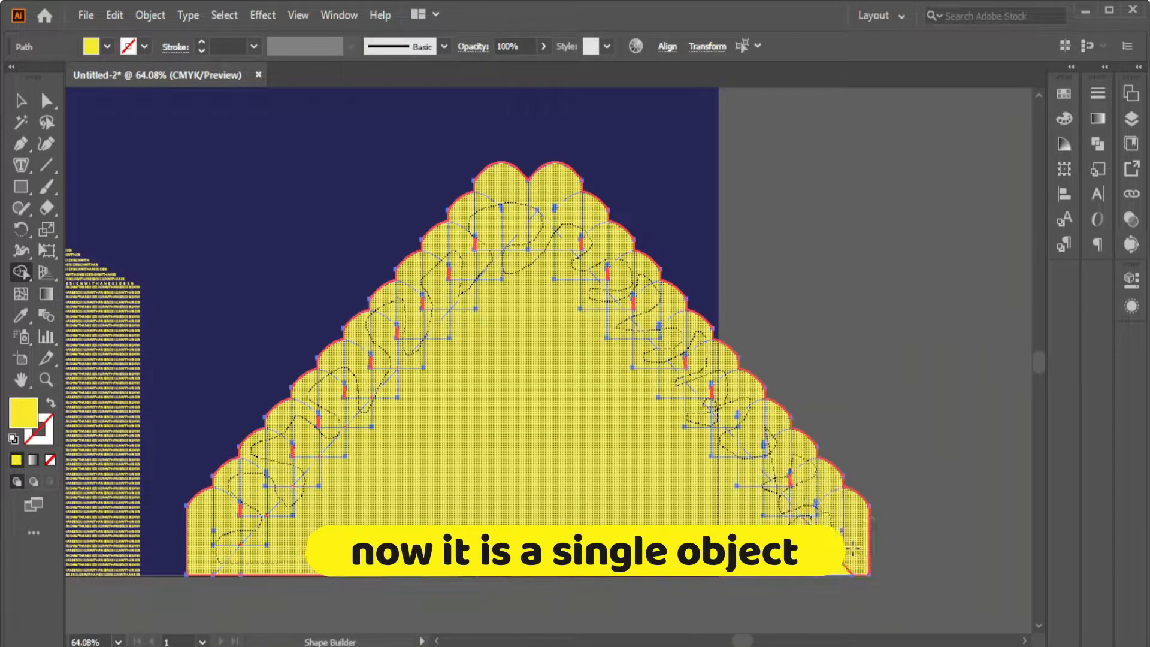
{"action": "left_click_drag", "start_coordinate": [852, 548], "coordinate": [856, 552]}
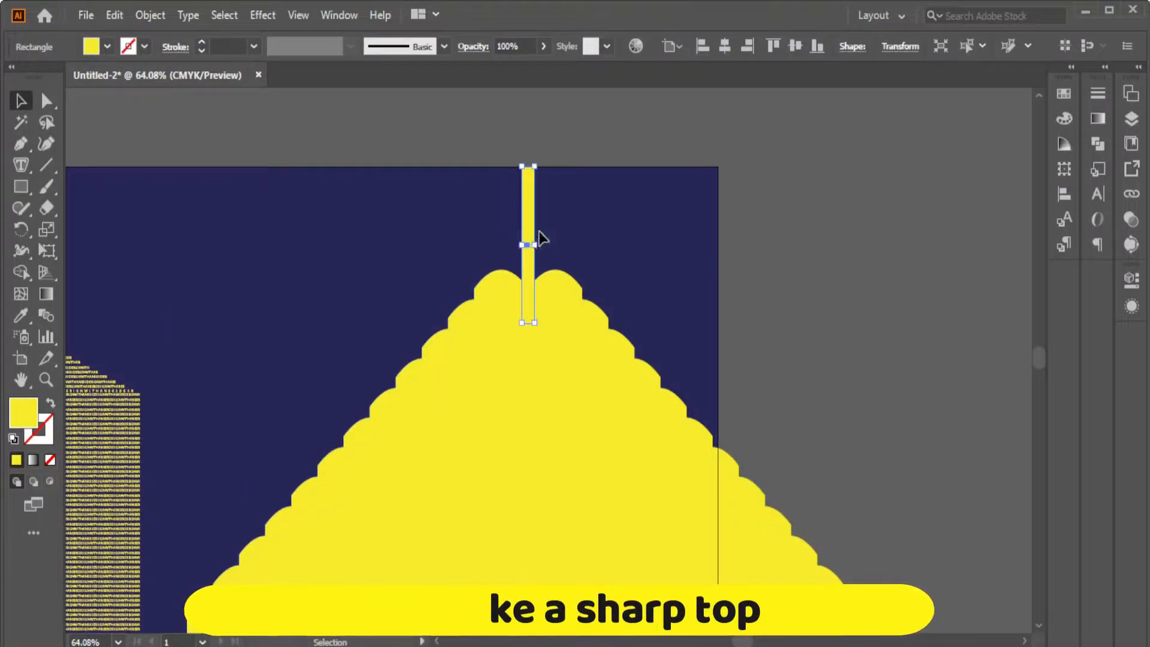
Shape the top of the narrow rectangle above the building's peak into a sharp point
{"action": "left_click_drag", "start_coordinate": [491, 144], "coordinate": [566, 202]}
{"action": "left_click", "coordinate": [534, 301]}
{"action": "key", "text": "a"}
{"action": "left_click_drag", "start_coordinate": [535, 301], "coordinate": [532, 99]}
{"action": "key", "text": "z"}
{"action": "left_click", "coordinate": [542, 152], "text": "alt"}
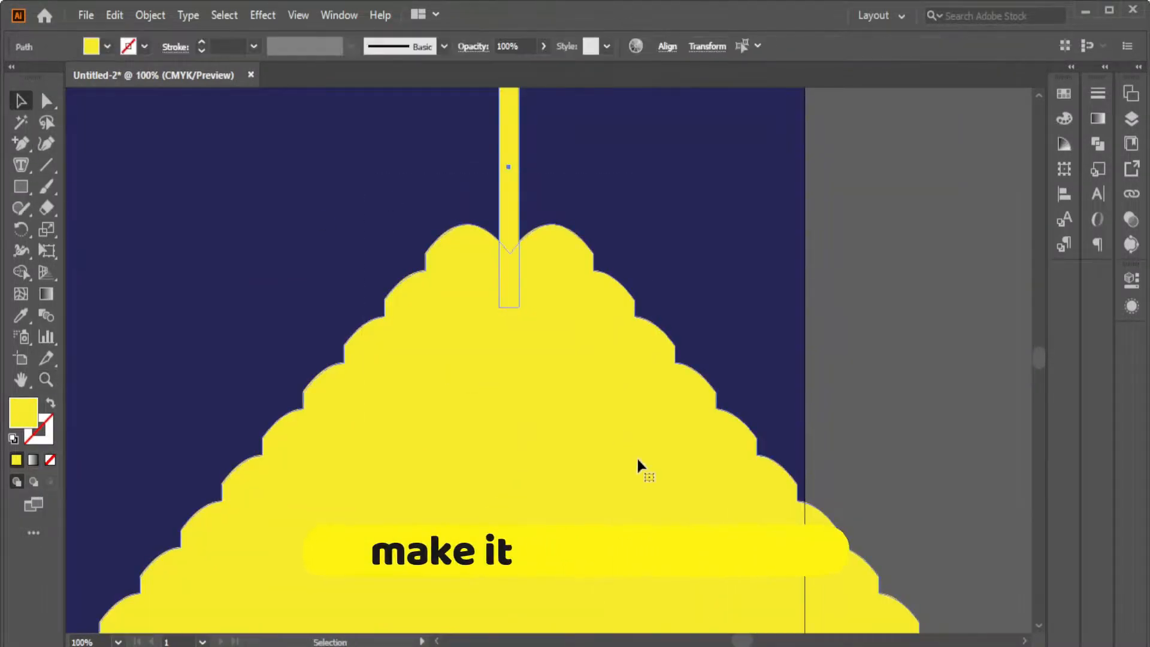
Unite the pointed mast with the stepped building, scale it down and move it beside the text buildings
{"action": "left_click_drag", "start_coordinate": [510, 308], "coordinate": [442, 377]}
{"action": "left_click_drag", "start_coordinate": [584, 290], "coordinate": [533, 333]}
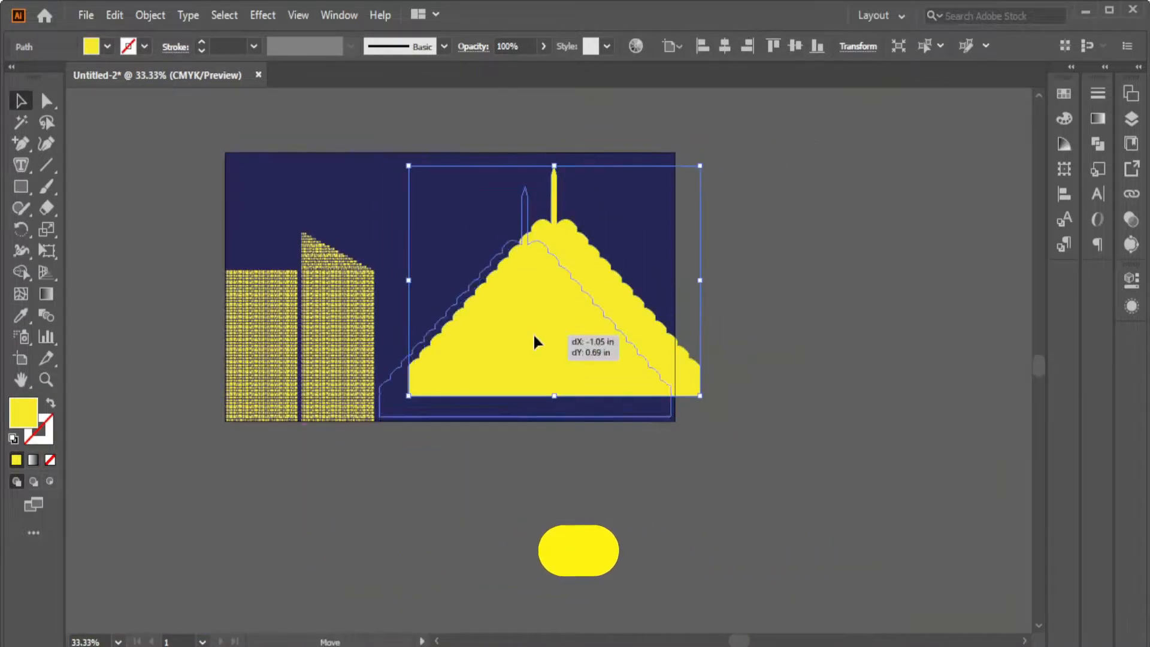
{"action": "left_click_drag", "start_coordinate": [713, 159], "coordinate": [635, 226]}
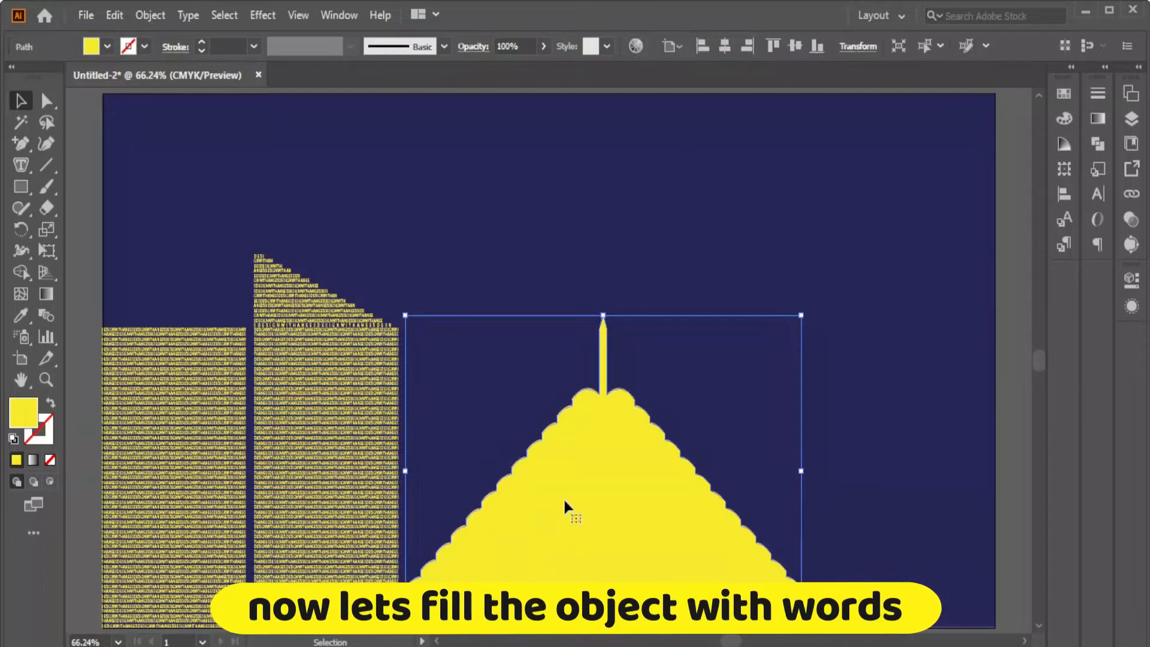
Fill the stepped building with vertical area text at 5 pt, justified on all lines without hyphenation
{"action": "key", "text": "d"}
{"action": "left_click_drag", "start_coordinate": [21, 164], "coordinate": [80, 230]}
{"action": "left_click", "coordinate": [602, 316]}
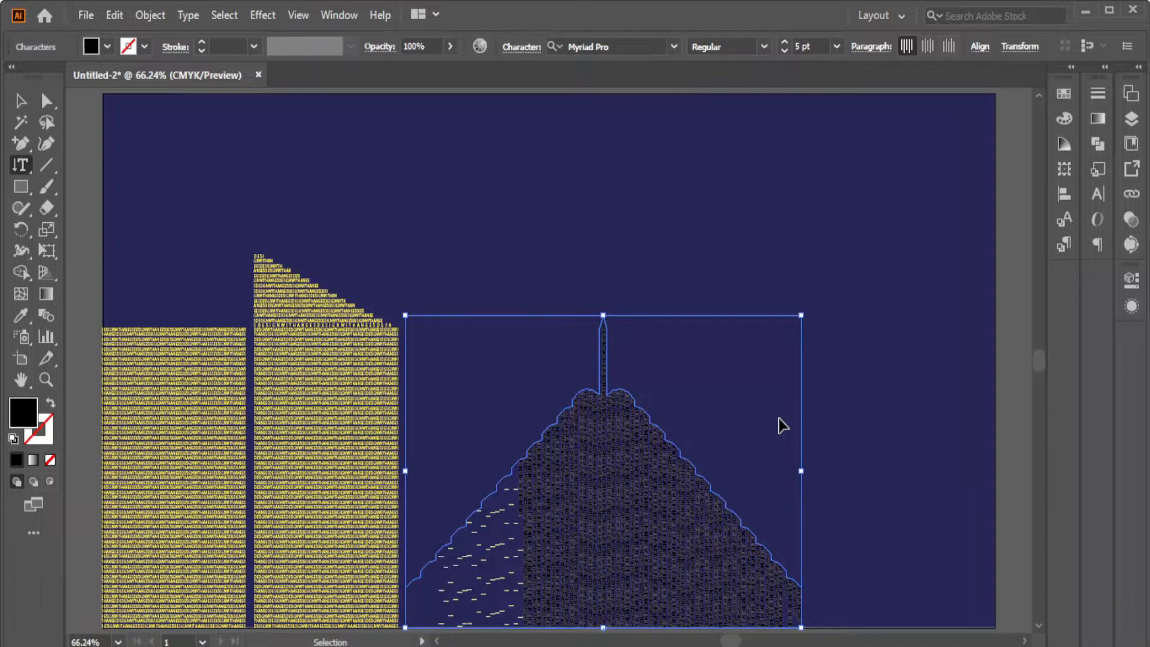
{"action": "left_click", "coordinate": [870, 46]}
{"action": "left_click", "coordinate": [874, 77]}
{"action": "left_click", "coordinate": [708, 189]}
Match the color of the stepped building's text to the yellow of the other text buildings
{"action": "left_click", "coordinate": [21, 315]}
{"action": "left_click", "coordinate": [315, 462]}
{"action": "key", "text": "v"}
{"action": "left_click", "coordinate": [21, 316]}
{"action": "left_click", "coordinate": [275, 318]}
Narrow the stepped building and stretch it upward into a slim, tall tower
{"action": "left_click", "coordinate": [20, 100]}
{"action": "left_click", "coordinate": [449, 269]}
{"action": "left_click", "coordinate": [626, 515]}
{"action": "left_click_drag", "start_coordinate": [800, 471], "coordinate": [577, 477]}
{"action": "left_click_drag", "start_coordinate": [492, 315], "coordinate": [491, 117]}
{"action": "left_click", "coordinate": [519, 339]}
{"action": "left_click", "coordinate": [503, 479]}
{"action": "left_click_drag", "start_coordinate": [577, 373], "coordinate": [506, 372]}
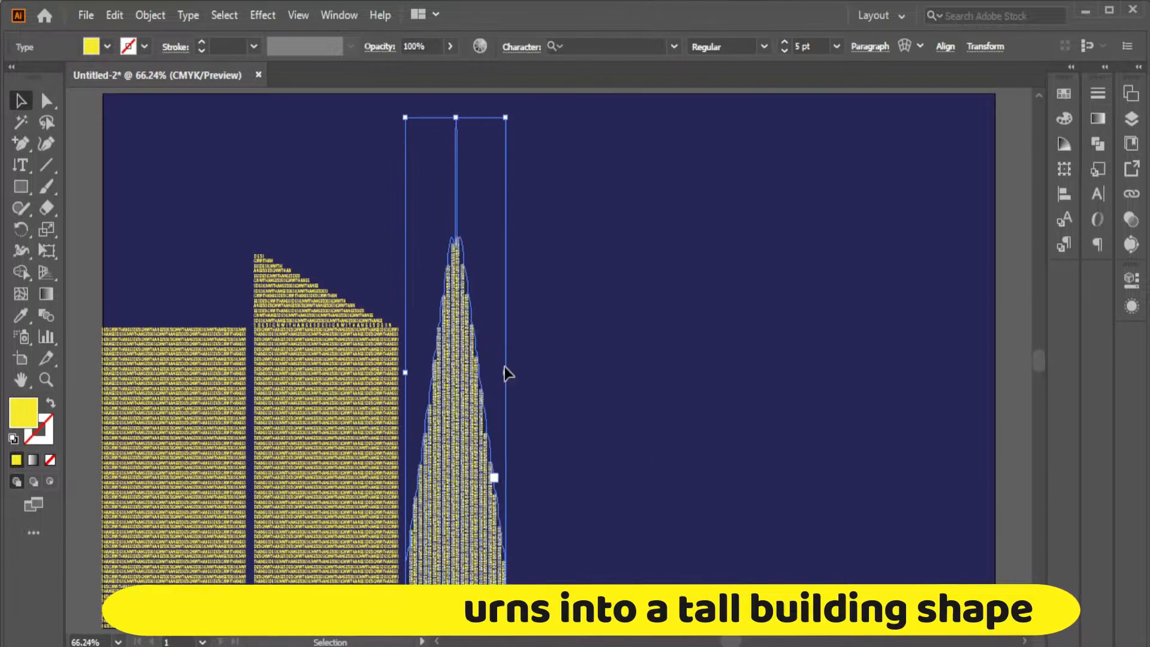
Draw a very narrow yellow rectangle as a mast and center it above the tower's tip
{"action": "left_click", "coordinate": [21, 186]}
{"action": "left_click", "coordinate": [77, 190]}
{"action": "key", "text": "ctrl+space"}
{"action": "left_click", "coordinate": [466, 251], "text": "ctrl"}
{"action": "left_click", "coordinate": [545, 333], "text": "ctrl"}
{"action": "left_click", "coordinate": [545, 333], "text": "ctrl"}
{"action": "left_click", "coordinate": [545, 332], "text": "ctrl"}
{"action": "scroll", "coordinate": [508, 94], "scroll_direction": "up", "scroll_amount": 3}
{"action": "left_click_drag", "start_coordinate": [508, 94], "coordinate": [535, 617]}
{"action": "left_click_drag", "start_coordinate": [536, 356], "coordinate": [544, 205]}
{"action": "scroll", "coordinate": [505, 215], "scroll_direction": "up", "scroll_amount": 2}
Add an anchor point to the mast's top edge and shape it into a sharp tip
{"action": "left_click", "coordinate": [46, 380]}
{"action": "triple_click", "coordinate": [535, 277]}
{"action": "key", "text": "plus"}
{"action": "left_click", "coordinate": [544, 322]}
{"action": "key", "text": "a"}
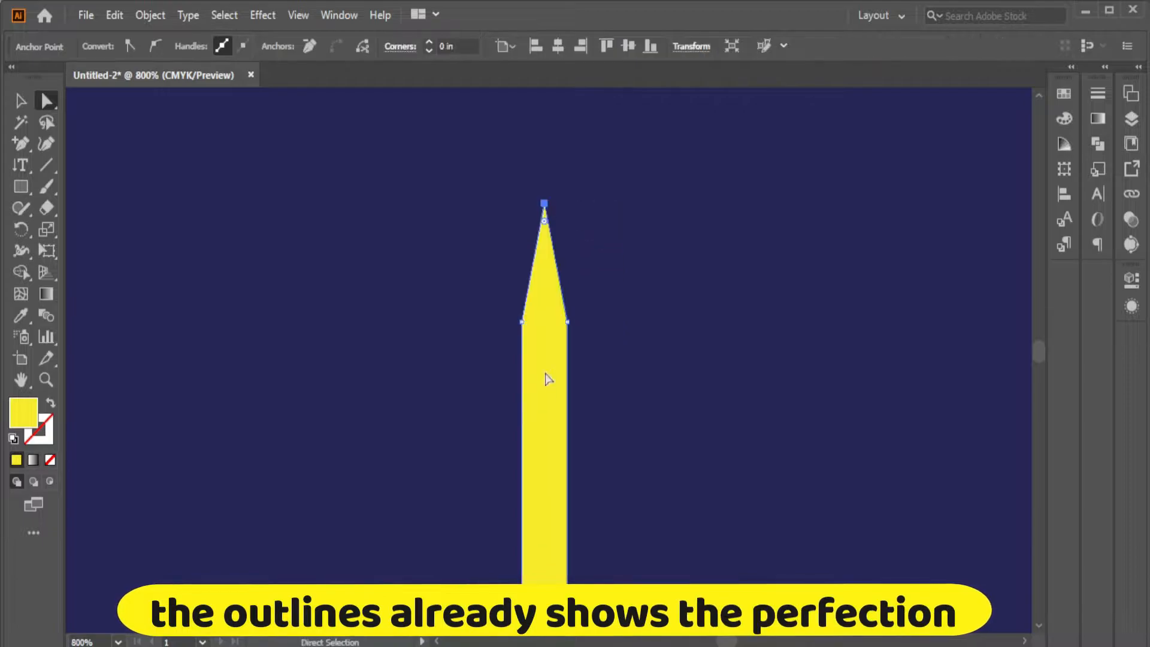
Fill the mast with the vertical text at 5 pt and justify all its lines
{"action": "left_click", "coordinate": [20, 165]}
{"action": "left_click", "coordinate": [545, 204]}
{"action": "key", "text": "ctrl+v"}
{"action": "key", "text": "ctrl+1"}
{"action": "key", "text": "ctrl+plus"}
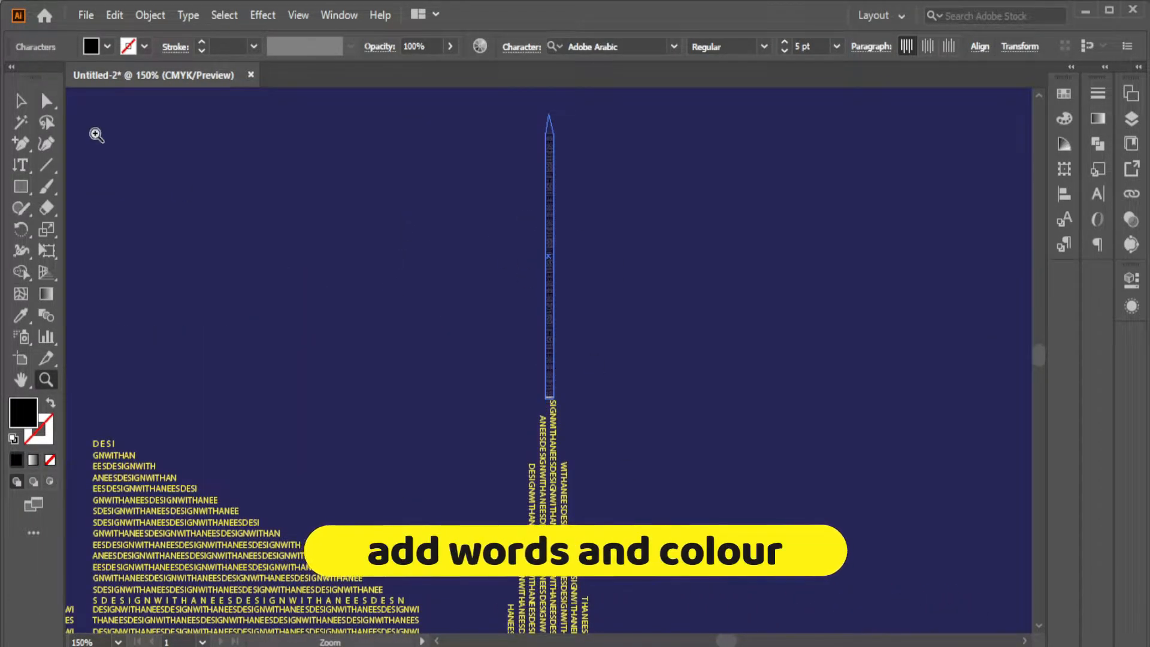
{"action": "left_click", "coordinate": [870, 46]}
{"action": "left_click", "coordinate": [871, 79]}
{"action": "key", "text": "Escape"}
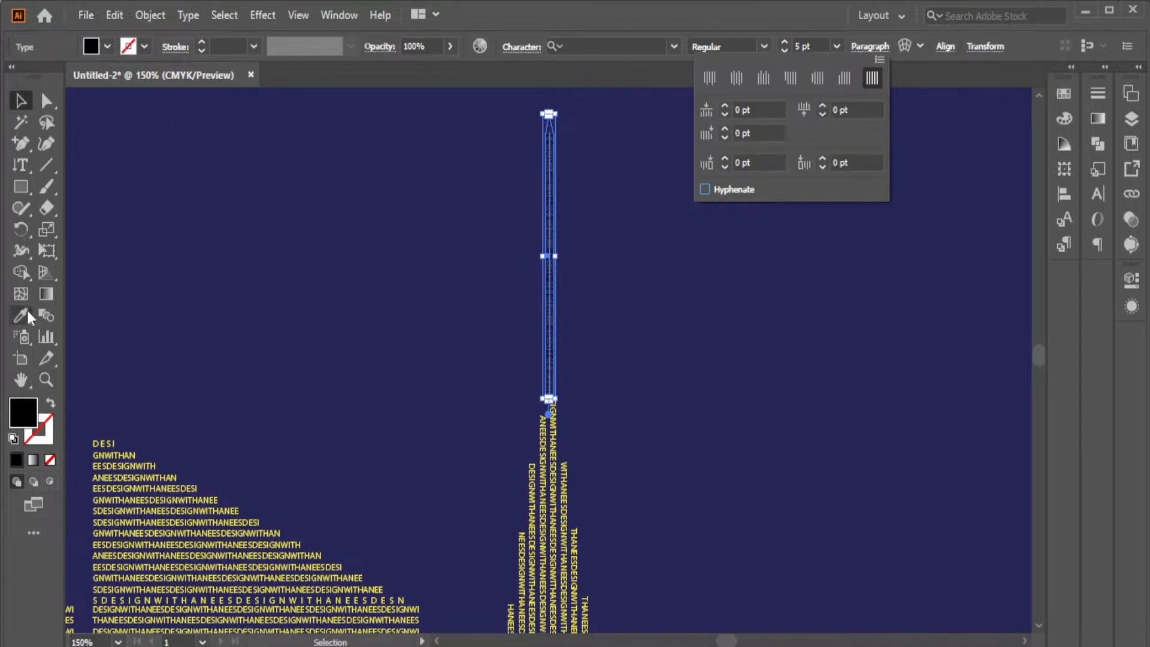
Match the mast's text to the yellow of the other buildings and nudge it onto the tower's tip
{"action": "left_click", "coordinate": [21, 315]}
{"action": "left_click", "coordinate": [120, 477]}
{"action": "left_click", "coordinate": [21, 101]}
{"action": "left_click_drag", "start_coordinate": [548, 334], "coordinate": [545, 348]}
{"action": "key", "text": "z"}
{"action": "left_click", "coordinate": [383, 419], "text": "alt"}
{"action": "left_click", "coordinate": [526, 455], "text": "alt"}
{"action": "left_click", "coordinate": [599, 491], "text": "alt"}
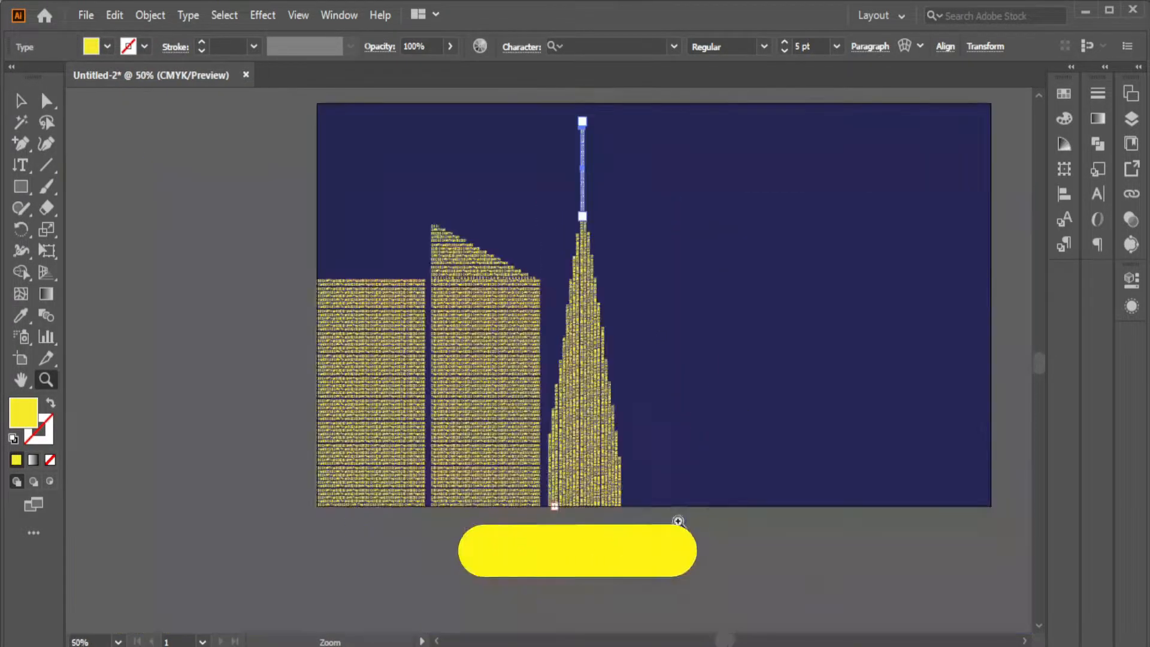
{"action": "key", "text": "ctrl+0"}
{"action": "left_click", "coordinate": [20, 100]}
{"action": "left_click", "coordinate": [75, 436]}
Draw a tall rectangle for another building standing apart from the tower, with the default white fill and black stroke
{"action": "scroll", "coordinate": [75, 436], "scroll_direction": "down", "scroll_amount": 1}
{"action": "left_click", "coordinate": [21, 186]}
{"action": "mouse_move", "coordinate": [611, 284]}
{"action": "left_mouse_down"}
{"action": "mouse_move", "coordinate": [691, 504]}
{"action": "mouse_move", "coordinate": [702, 605]}
{"action": "left_mouse_up"}
{"action": "key", "text": "p"}
{"action": "key", "text": "d"}
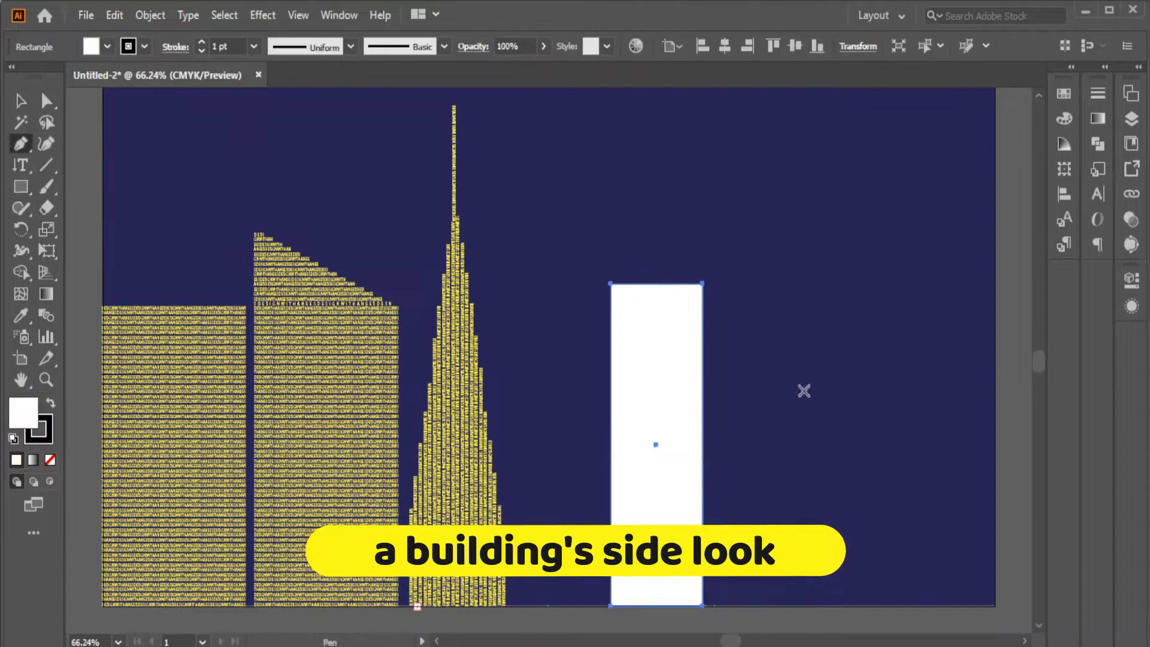
Draw the slanted side face of the box building off the white rectangle's vertical edge with the Pen tool
{"action": "left_click", "coordinate": [702, 284]}
{"action": "left_click", "coordinate": [737, 267]}
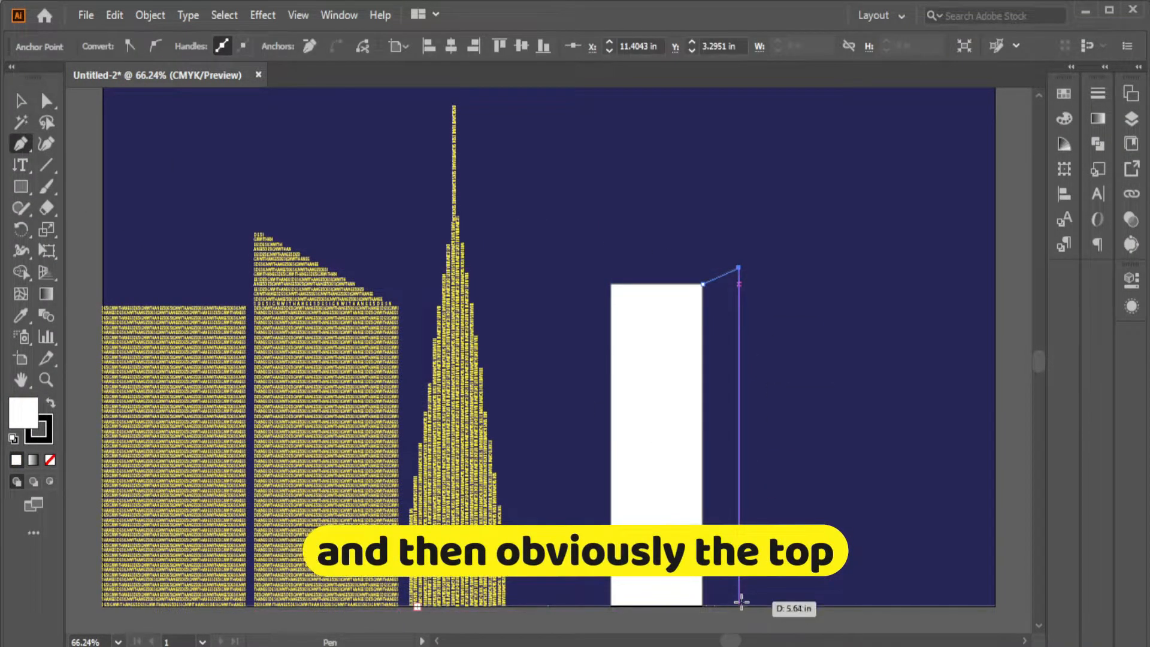
{"action": "left_click", "coordinate": [702, 605]}
{"action": "left_click", "coordinate": [702, 284]}
Draw a closed, slanted top face joining the box building's front and side faces
{"action": "left_click", "coordinate": [610, 283]}
{"action": "left_click", "coordinate": [656, 267]}
{"action": "left_click", "coordinate": [738, 268]}
{"action": "left_click", "coordinate": [702, 283]}
{"action": "left_click", "coordinate": [610, 284]}
Paste the text along the outlines of the top and side faces and match it to the other buildings' yellow
{"action": "left_click", "coordinate": [21, 165]}
{"action": "left_click", "coordinate": [75, 212]}
{"action": "left_click", "coordinate": [657, 268]}
{"action": "key", "text": "ctrl+v"}
{"action": "left_click", "coordinate": [21, 316]}
{"action": "left_click", "coordinate": [321, 352]}
{"action": "left_click", "coordinate": [21, 165]}
{"action": "left_click", "coordinate": [738, 282]}
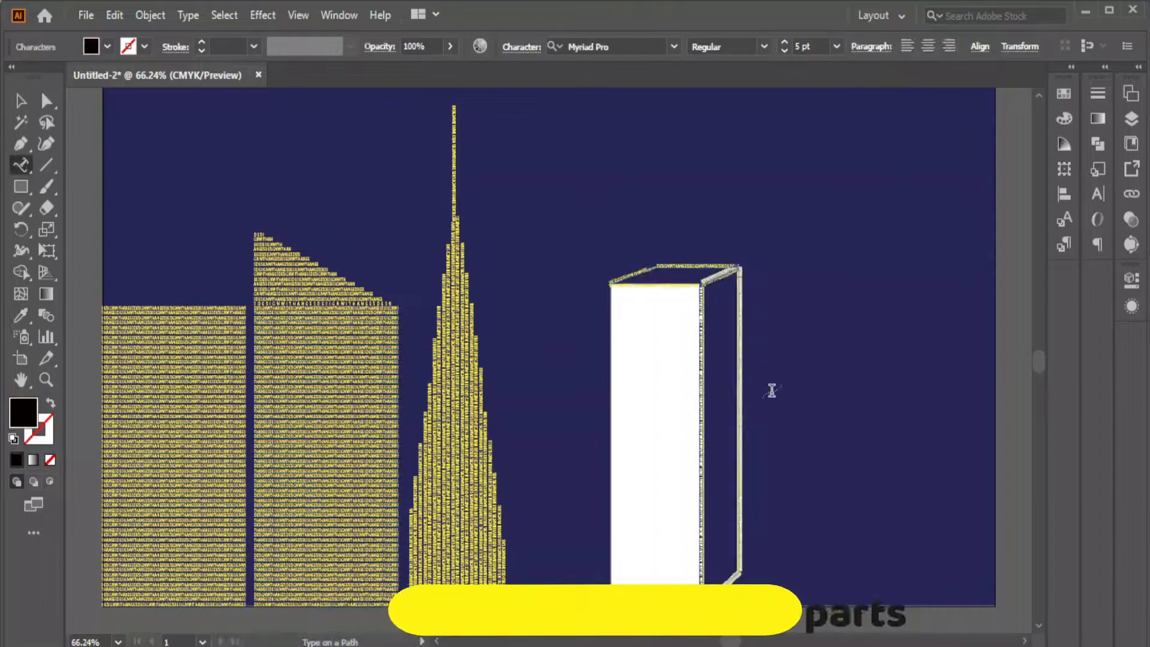
Run the text along the white front face's outline at 5 pt and give it the same yellow
{"action": "left_click", "coordinate": [21, 165]}
{"action": "left_click", "coordinate": [610, 395]}
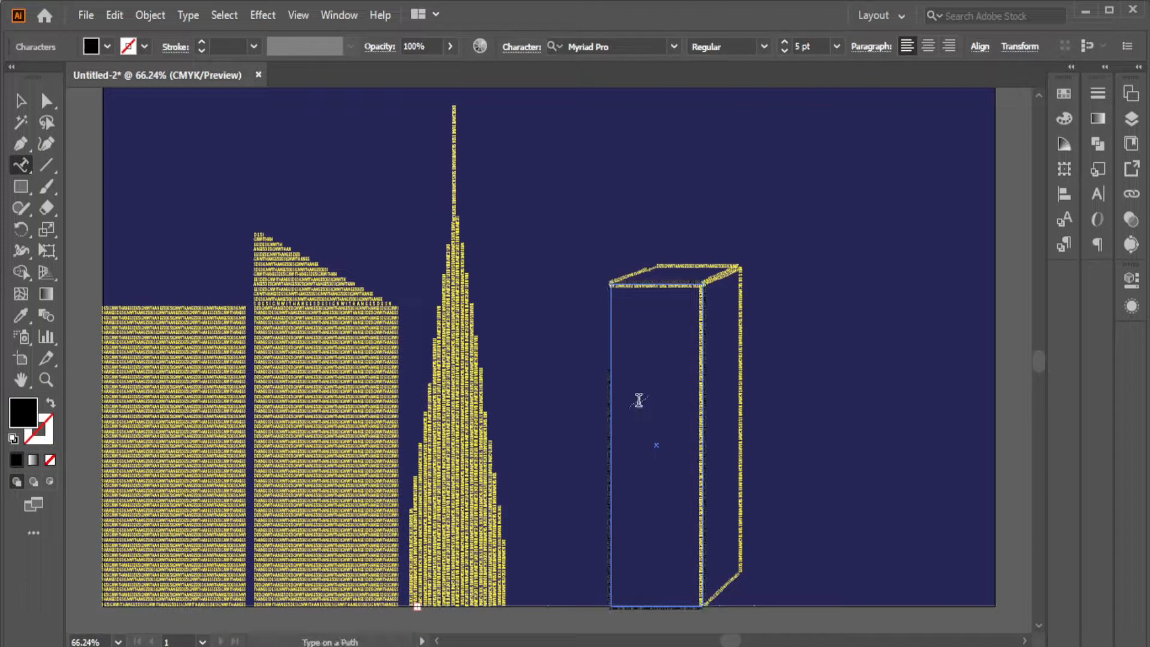
{"action": "left_click", "coordinate": [197, 407]}
{"action": "left_click", "coordinate": [161, 359]}
Group the box building's text outlines and move the group closer to the spired tower
{"action": "key", "text": "v"}
{"action": "left_click_drag", "start_coordinate": [587, 228], "coordinate": [734, 503]}
{"action": "right_click", "coordinate": [705, 494]}
{"action": "mouse_move", "coordinate": [724, 404]}
{"action": "left_click", "coordinate": [688, 462]}
{"action": "left_click", "coordinate": [149, 15]}
{"action": "left_click", "coordinate": [167, 58]}
{"action": "left_click_drag", "start_coordinate": [705, 370], "coordinate": [632, 364]}
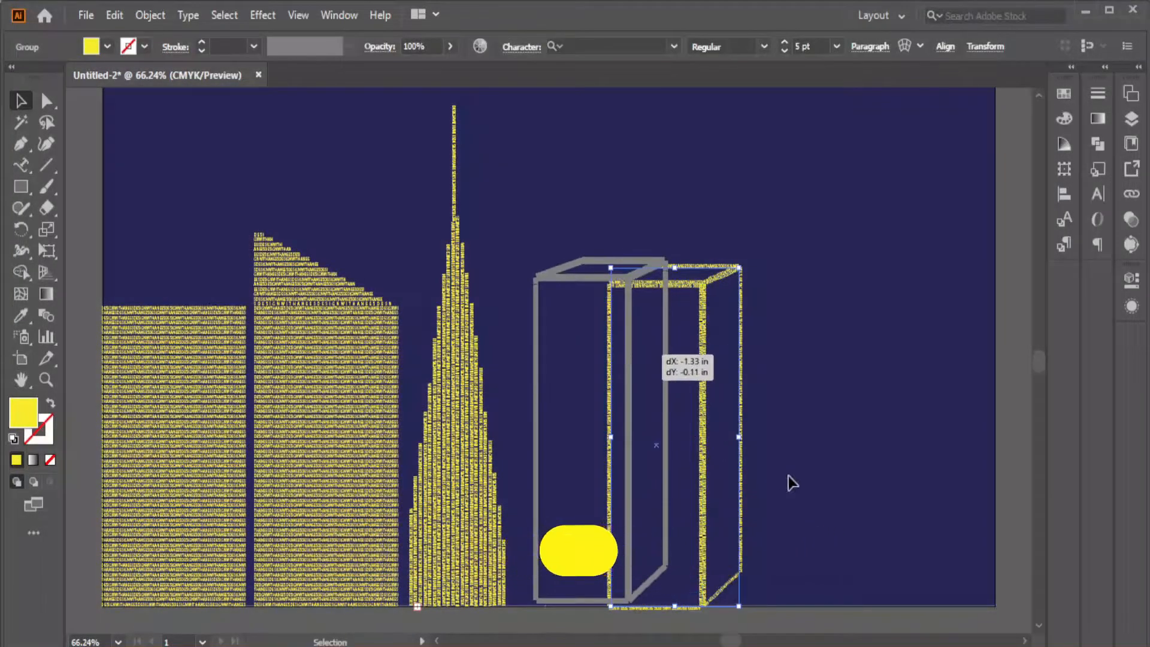
{"action": "left_click", "coordinate": [788, 482]}
Stack five progressively narrower yellow rectangles to form a stepped tower beyond the box building
{"action": "key", "text": "m"}
{"action": "left_click_drag", "start_coordinate": [755, 351], "coordinate": [915, 606]}
{"action": "left_click_drag", "start_coordinate": [768, 269], "coordinate": [897, 488]}
{"action": "left_click_drag", "start_coordinate": [785, 193], "coordinate": [885, 373]}
{"action": "left_click_drag", "start_coordinate": [793, 133], "coordinate": [869, 292]}
{"action": "left_click", "coordinate": [21, 101]}
{"action": "left_click_drag", "start_coordinate": [798, 229], "coordinate": [802, 228]}
{"action": "scroll", "coordinate": [802, 229], "scroll_direction": "up", "scroll_amount": 2}
{"action": "key", "text": "m"}
{"action": "left_click_drag", "start_coordinate": [811, 158], "coordinate": [861, 292]}
Cap the stepped tower with a yellow triangle as wide as its uppermost block
{"action": "left_click_drag", "start_coordinate": [21, 187], "coordinate": [72, 272]}
{"action": "left_click_drag", "start_coordinate": [811, 112], "coordinate": [840, 151]}
{"action": "key", "text": "v"}
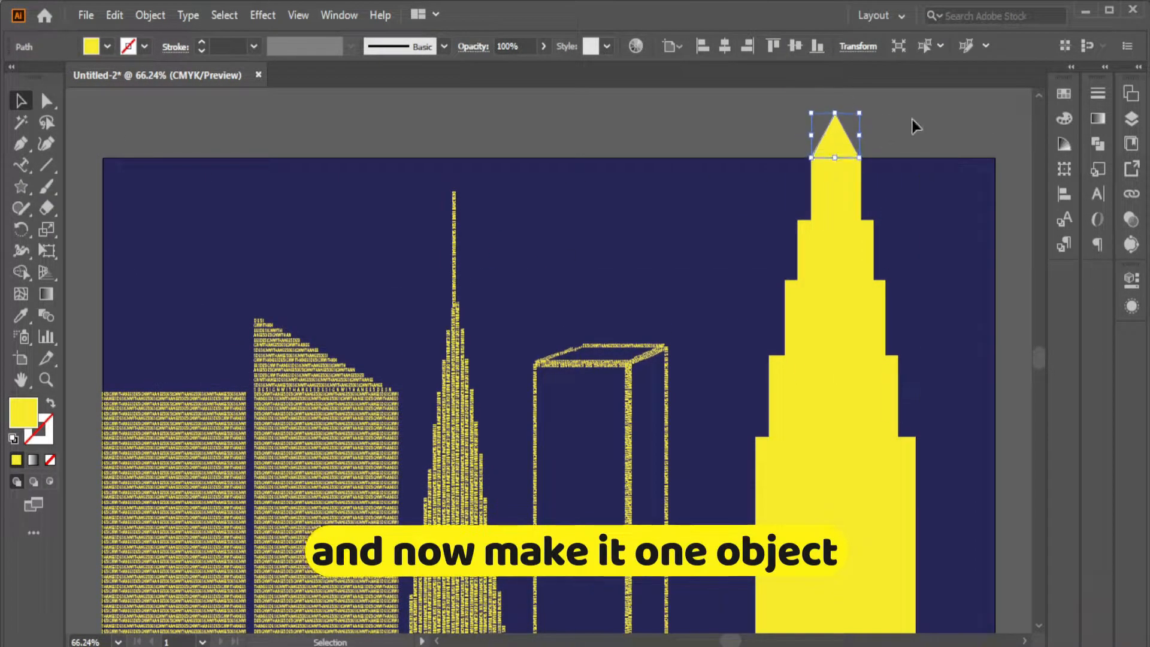
Scale down all of the stepped tower's shapes together so they fit the artboard's height
{"action": "left_click_drag", "start_coordinate": [947, 120], "coordinate": [744, 632]}
{"action": "scroll", "coordinate": [838, 359], "scroll_direction": "up", "scroll_amount": 3}
{"action": "left_click_drag", "start_coordinate": [916, 165], "coordinate": [902, 208]}
{"action": "left_click", "coordinate": [1039, 625]}
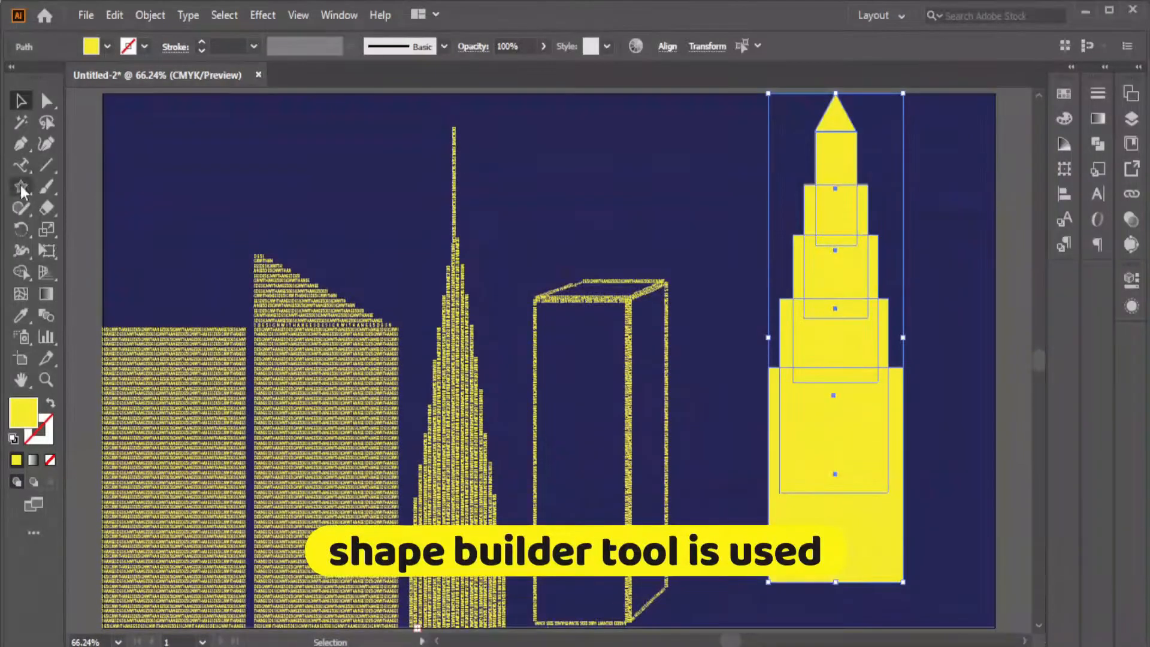
Merge the stacked rectangles into one shape with the Shape Builder tool and move the tower nearer the box building
{"action": "mouse_move", "coordinate": [834, 177]}
{"action": "left_mouse_down"}
{"action": "mouse_move", "coordinate": [834, 569]}
{"action": "mouse_move", "coordinate": [841, 141]}
{"action": "left_mouse_up"}
{"action": "key", "text": "v"}
{"action": "left_click", "coordinate": [843, 126]}
{"action": "left_click_drag", "start_coordinate": [836, 275], "coordinate": [772, 319]}
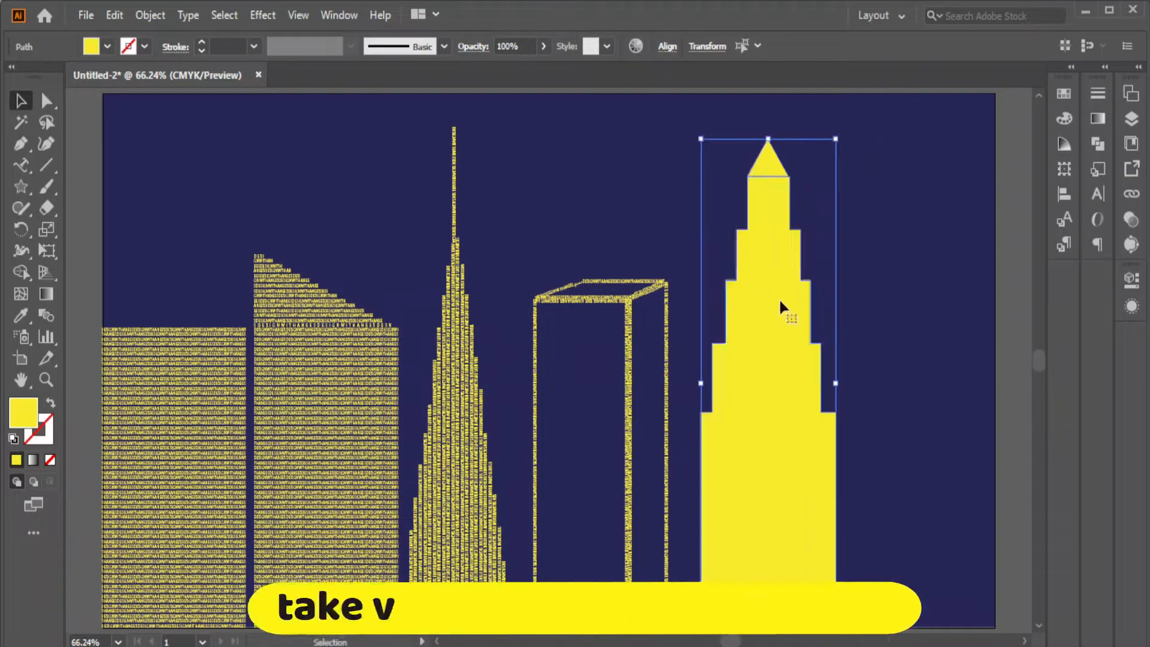
Run vertical path text around the stepped tower's outline at 5 pt and color it yellow
{"action": "left_click_drag", "start_coordinate": [21, 164], "coordinate": [91, 261]}
{"action": "left_click", "coordinate": [94, 274]}
{"action": "left_click", "coordinate": [812, 328]}
{"action": "key", "text": "BackSpace"}
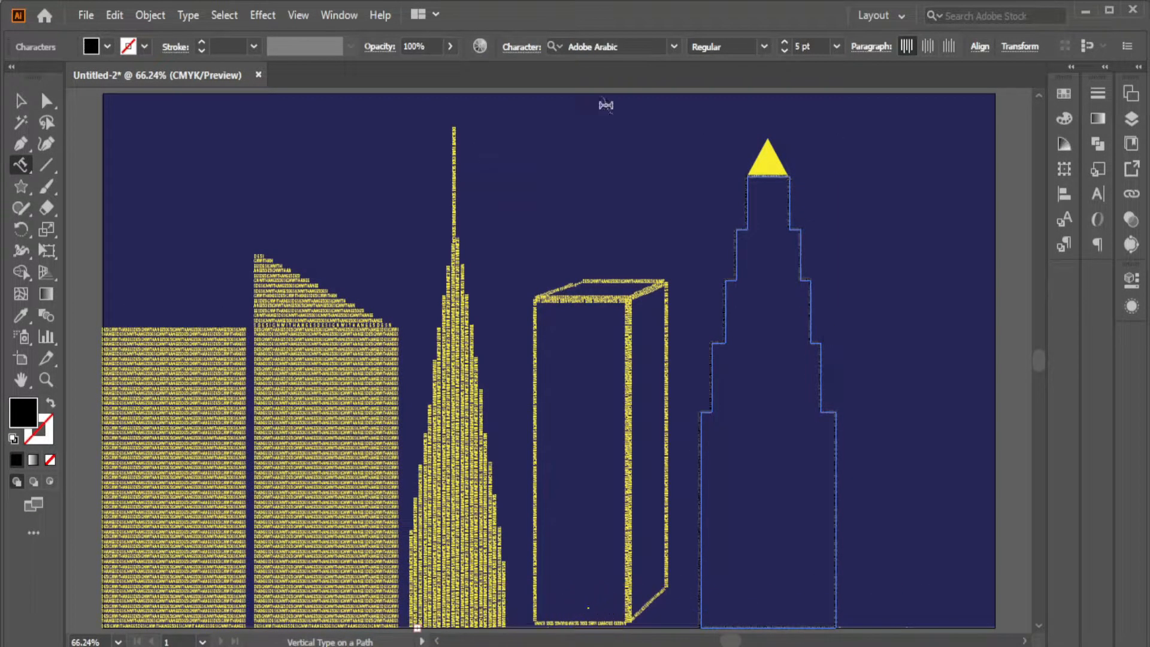
{"action": "left_click", "coordinate": [20, 316]}
{"action": "left_click", "coordinate": [767, 160]}
Run the vertical text around the tower's triangular cap in matching yellow
{"action": "left_click", "coordinate": [21, 101]}
{"action": "left_click", "coordinate": [21, 164]}
{"action": "left_click", "coordinate": [778, 161]}
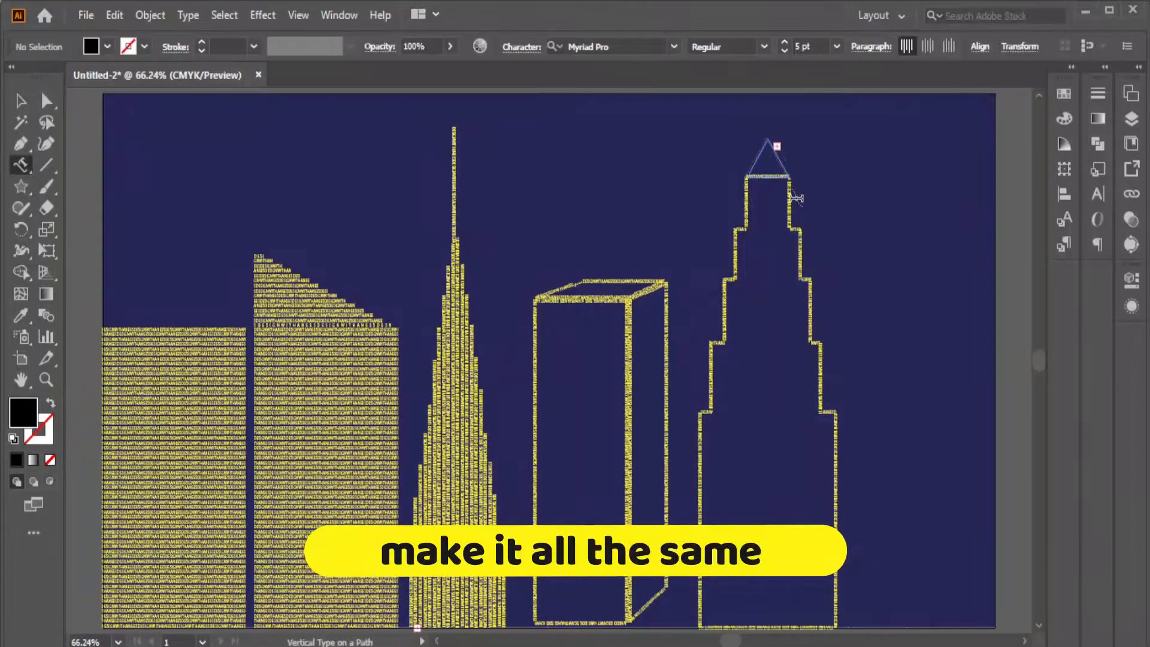
{"action": "key", "text": "v"}
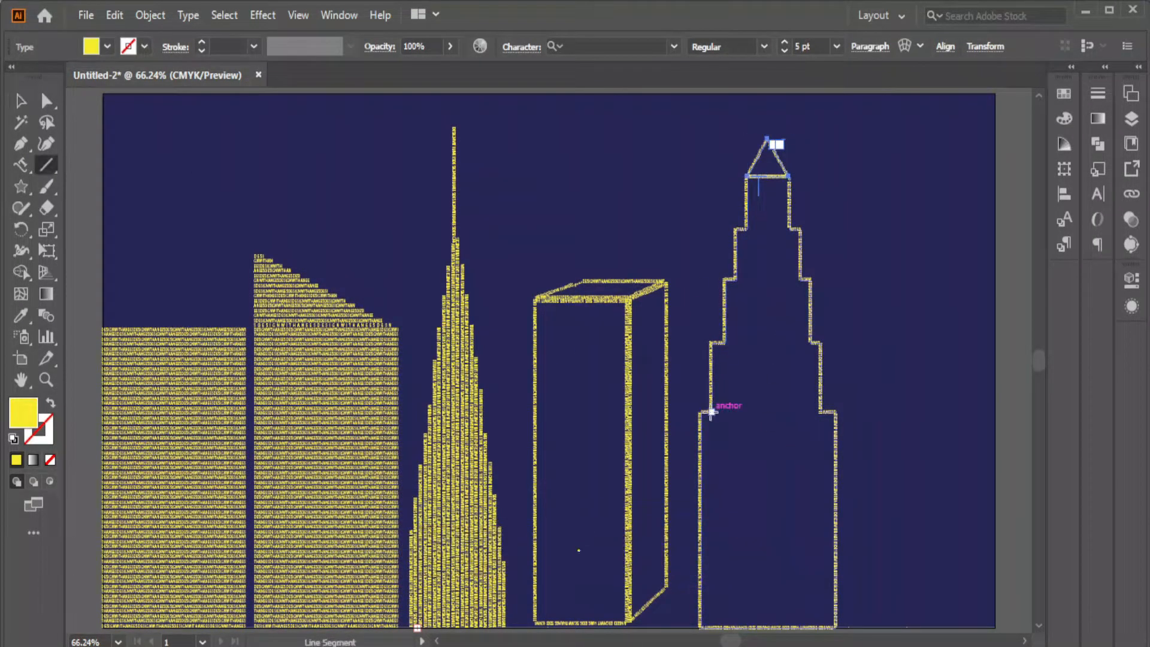
Draw horizontal lines across the tower's setbacks and run yellow path text along the lowest one
{"action": "left_click_drag", "start_coordinate": [822, 414], "coordinate": [824, 412]}
{"action": "left_click", "coordinate": [21, 165]}
{"action": "left_click", "coordinate": [116, 207]}
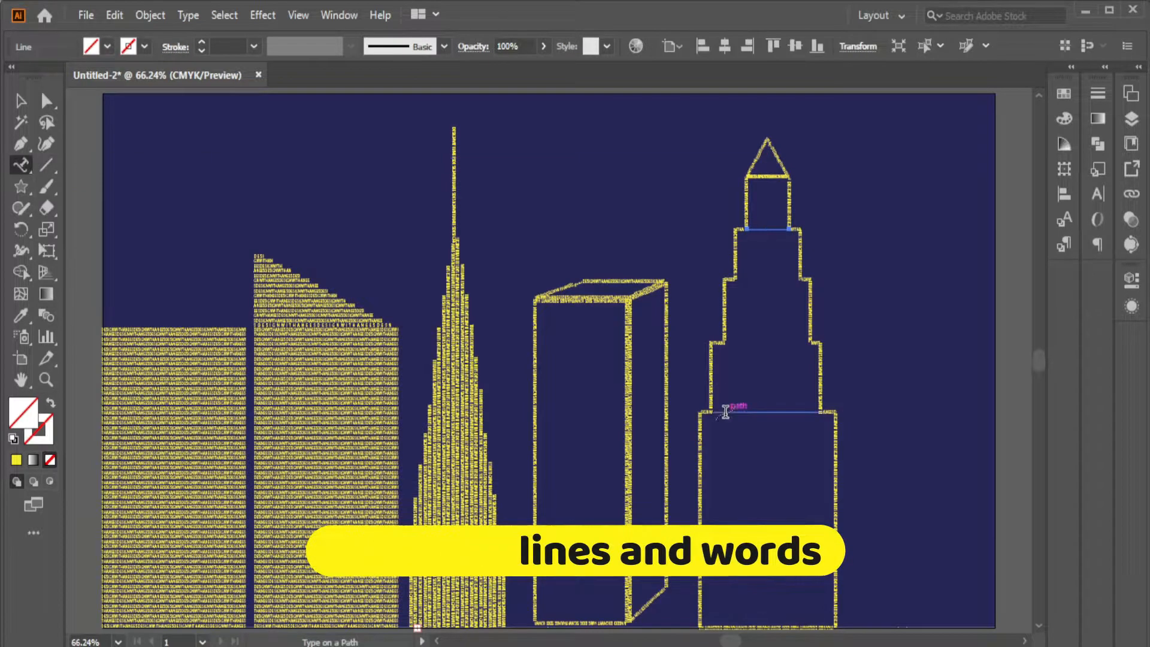
{"action": "left_click", "coordinate": [737, 412]}
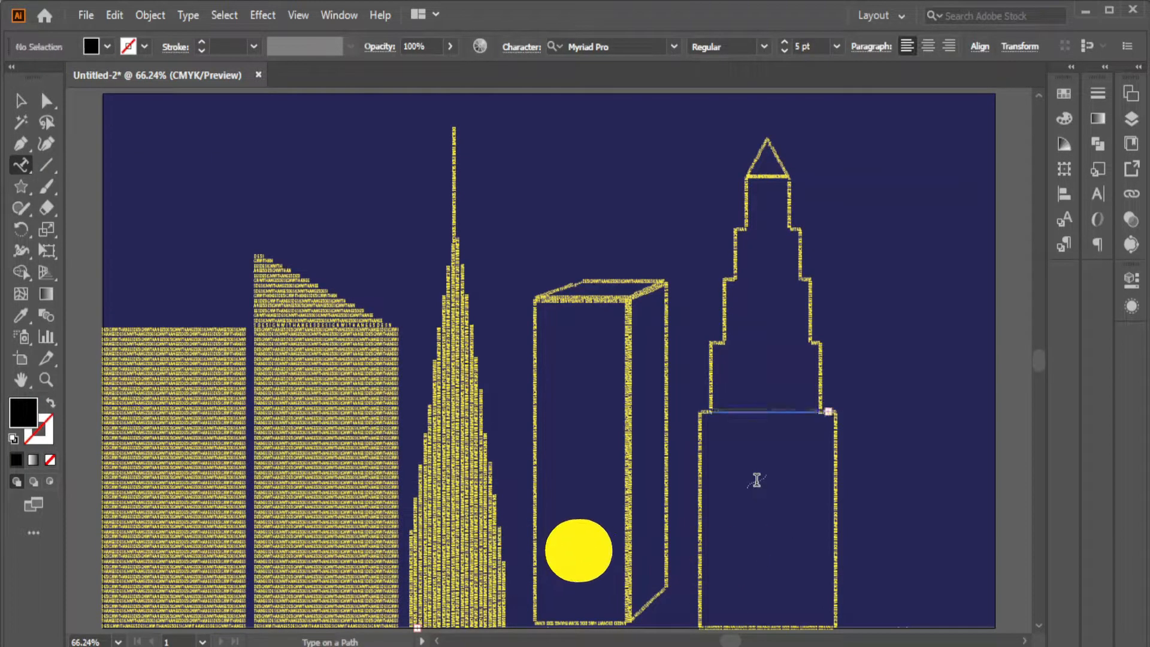
{"action": "left_click", "coordinate": [21, 316]}
{"action": "left_click", "coordinate": [299, 276]}
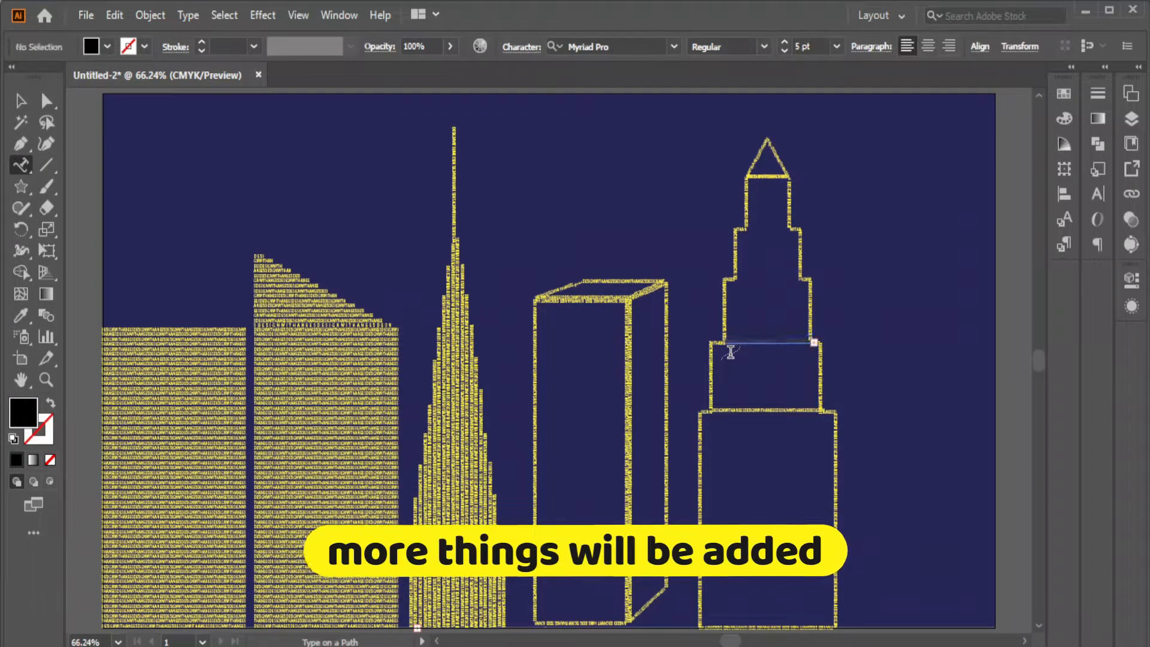
Paste the text along the tower's remaining horizontal lines and match it to the buildings' yellow
{"action": "left_click", "coordinate": [21, 101]}
{"action": "left_click", "coordinate": [21, 316]}
{"action": "left_click", "coordinate": [338, 365]}
{"action": "left_click", "coordinate": [21, 165]}
{"action": "left_click", "coordinate": [735, 279]}
{"action": "key", "text": "ctrl+v"}
{"action": "left_click", "coordinate": [21, 315]}
{"action": "left_click", "coordinate": [455, 368]}
{"action": "key", "text": "ctrl+v"}
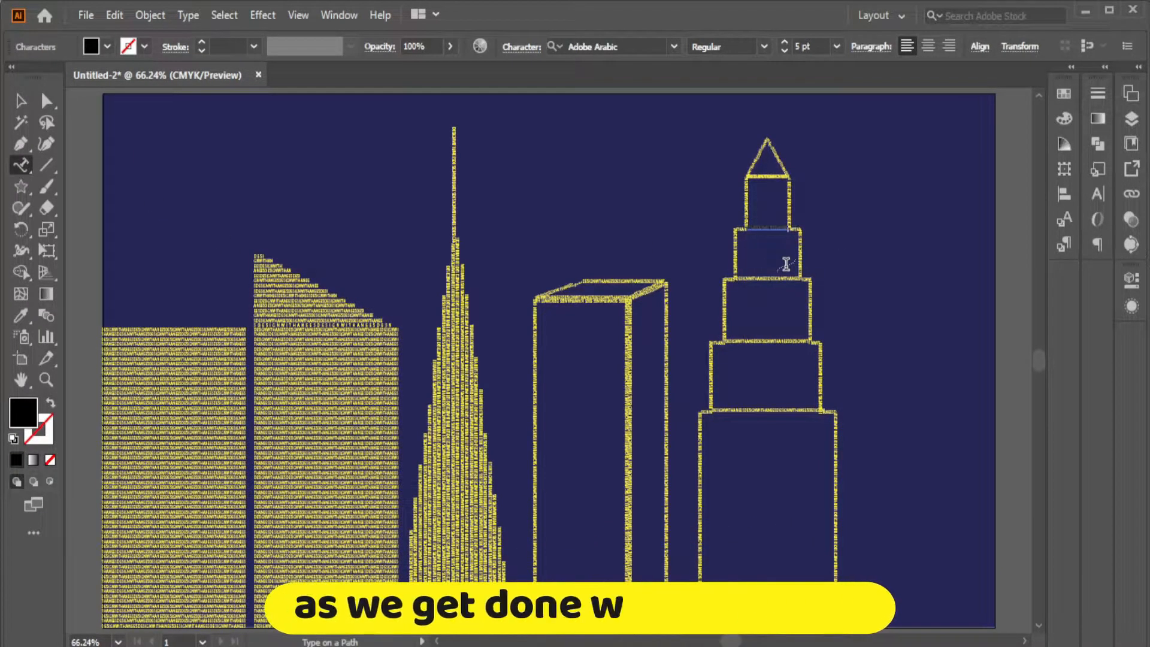
{"action": "left_click", "coordinate": [21, 101]}
{"action": "left_click", "coordinate": [842, 311]}
Select all parts of the stepped tower and group them
{"action": "key", "text": "z"}
{"action": "left_click", "coordinate": [785, 291], "text": "alt"}
{"action": "key", "text": "ctrl+0"}
{"action": "key", "text": "v"}
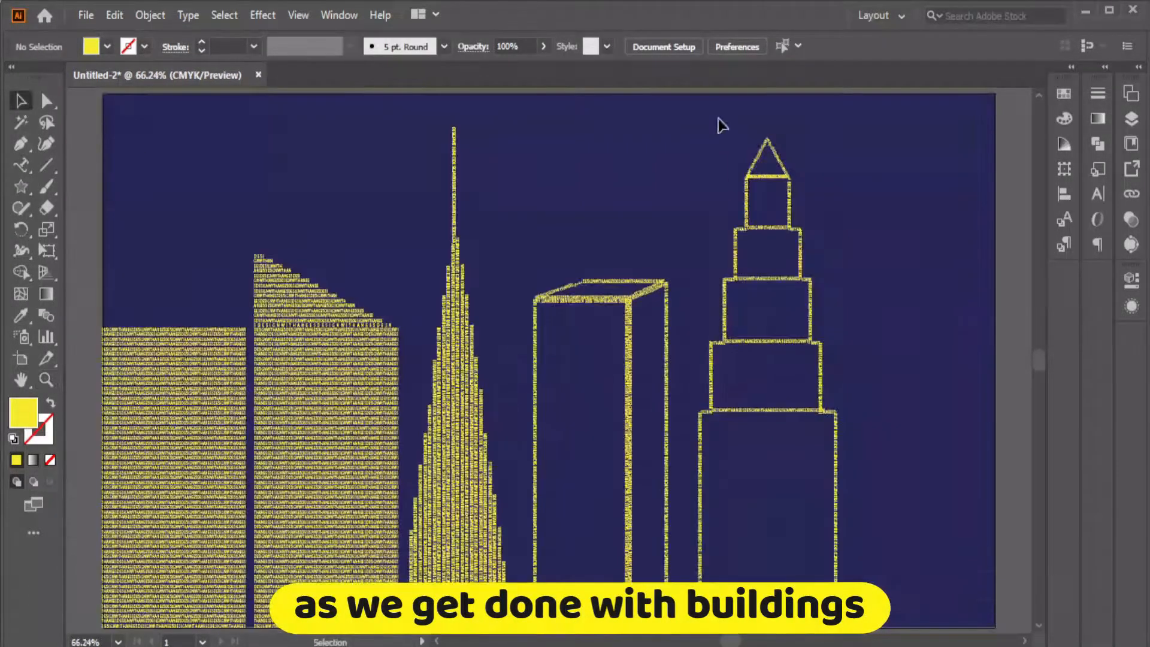
{"action": "left_click_drag", "start_coordinate": [719, 133], "coordinate": [850, 630]}
{"action": "scroll", "coordinate": [425, 267], "scroll_direction": "up", "scroll_amount": 3}
{"action": "key", "text": "ctrl+g"}
Scale down the grouped stepped tower and set it on the ground line beside the box building
{"action": "scroll", "coordinate": [934, 497], "scroll_direction": "down", "scroll_amount": 2}
{"action": "left_click_drag", "start_coordinate": [835, 140], "coordinate": [815, 208]}
{"action": "left_click_drag", "start_coordinate": [775, 404], "coordinate": [733, 473]}
{"action": "left_click", "coordinate": [868, 413]}
Draw half of a domed building's silhouette beside the artboard with curved Pen segments and a wide rectangular base
{"action": "key", "text": "p"}
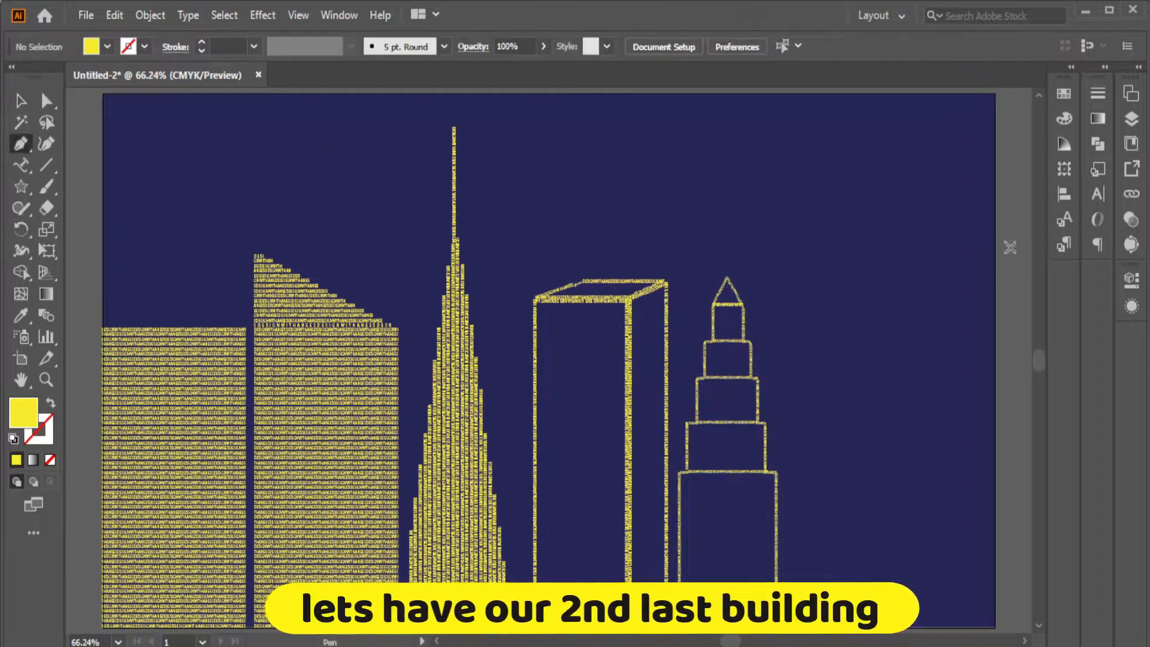
{"action": "key", "text": "ctrl+minus"}
{"action": "key", "text": "ctrl+minus"}
{"action": "left_click", "coordinate": [731, 224]}
{"action": "left_click_drag", "start_coordinate": [701, 275], "coordinate": [708, 315]}
{"action": "left_click", "coordinate": [702, 275]}
{"action": "left_click_drag", "start_coordinate": [702, 408], "coordinate": [736, 497]}
{"action": "left_click_drag", "start_coordinate": [702, 438], "coordinate": [717, 461]}
{"action": "left_click", "coordinate": [702, 437]}
{"action": "left_click", "coordinate": [662, 519]}
{"action": "left_click", "coordinate": [753, 520]}
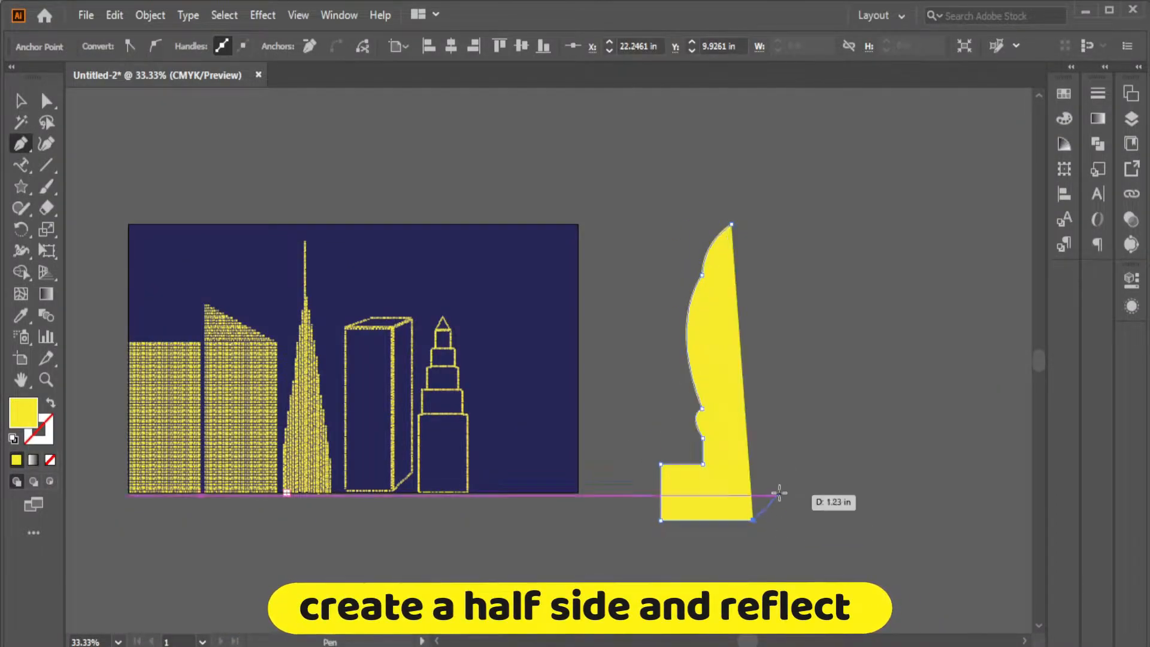
Reflect a copy of the half silhouette and align both halves at the tip beside the stepped tower
{"action": "left_click_drag", "start_coordinate": [562, 308], "coordinate": [530, 308]}
{"action": "left_click_drag", "start_coordinate": [577, 211], "coordinate": [565, 246]}
{"action": "left_click_drag", "start_coordinate": [550, 313], "coordinate": [549, 360]}
{"action": "right_click", "coordinate": [519, 305]}
{"action": "left_click", "coordinate": [736, 455]}
{"action": "left_click", "coordinate": [888, 411]}
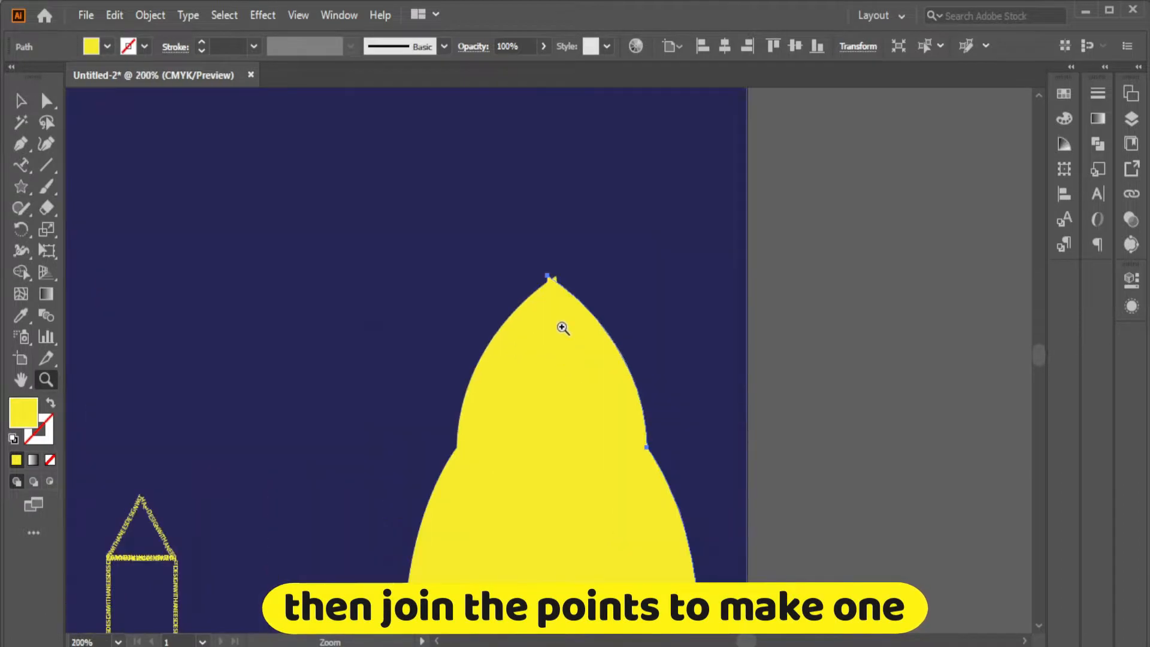
Join the open end points of the two halves into a single symmetrical shape
{"action": "left_click", "coordinate": [559, 416]}
{"action": "right_click", "coordinate": [521, 308]}
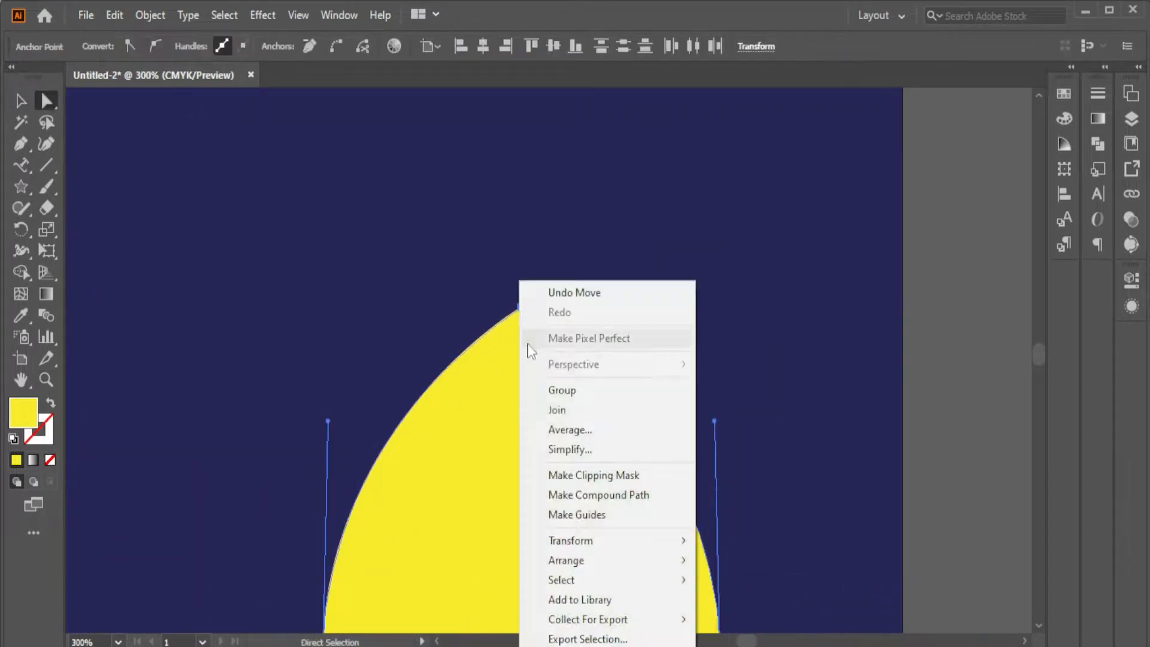
{"action": "left_click", "coordinate": [552, 405]}
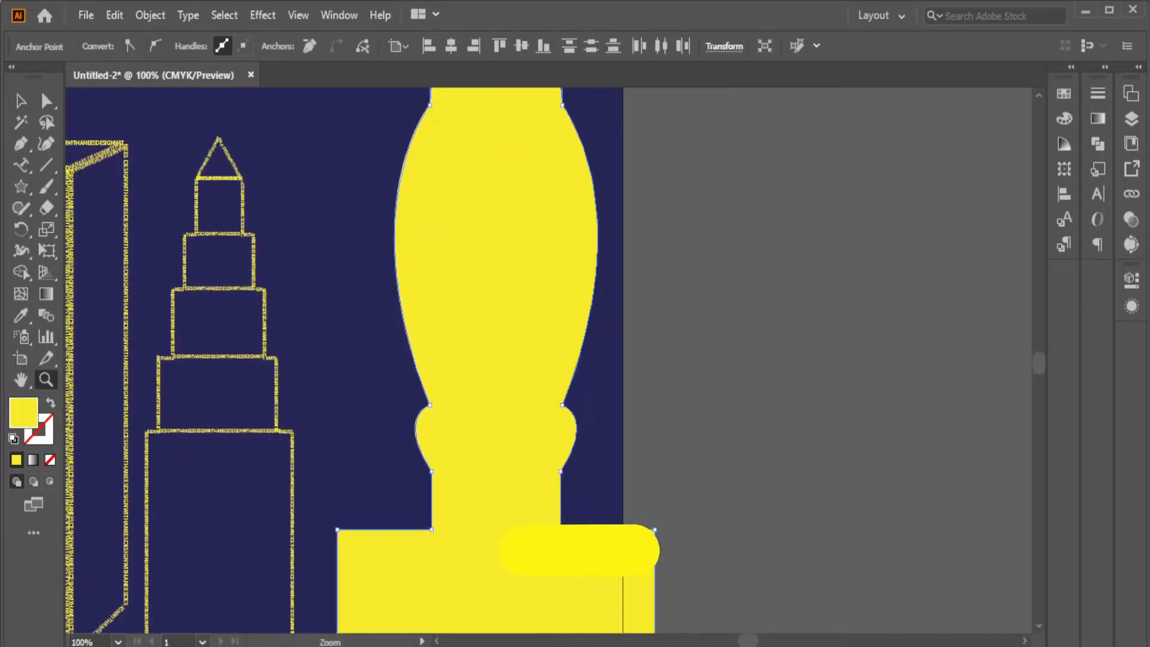
{"action": "scroll", "coordinate": [359, 359], "scroll_direction": "down", "scroll_amount": 3}
{"action": "key", "text": "ctrl+alt+j"}
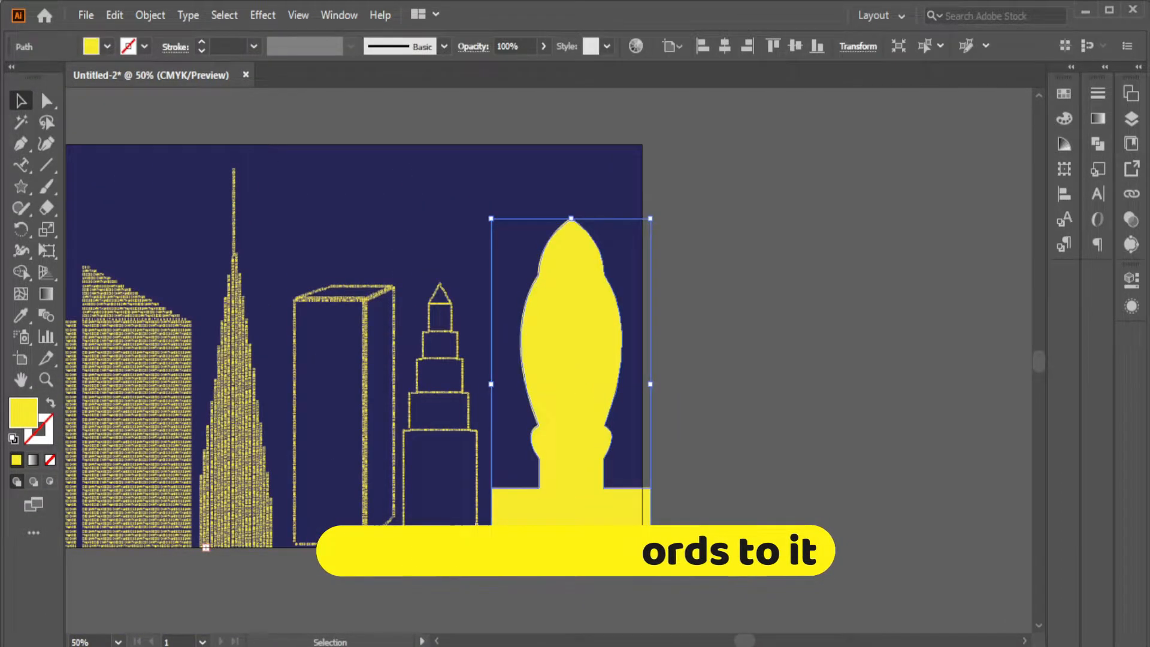
Run vertical path text around the domed building's outline at 5 pt and color it yellow
{"action": "left_click", "coordinate": [21, 165]}
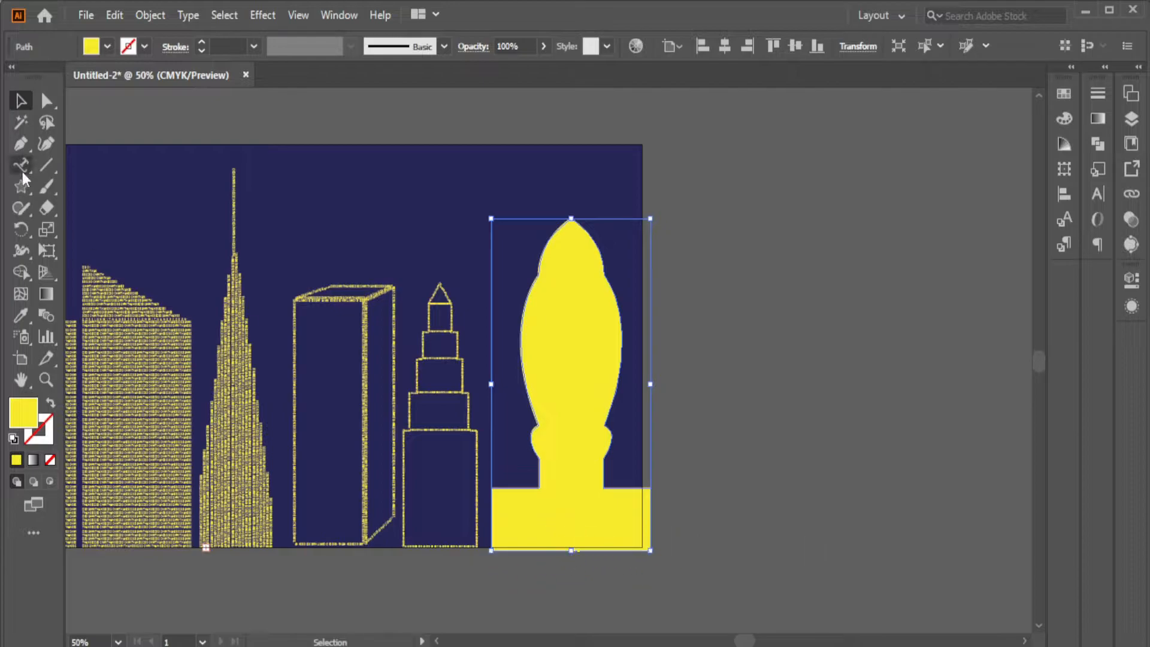
{"action": "left_click", "coordinate": [102, 273]}
{"action": "left_click", "coordinate": [574, 220]}
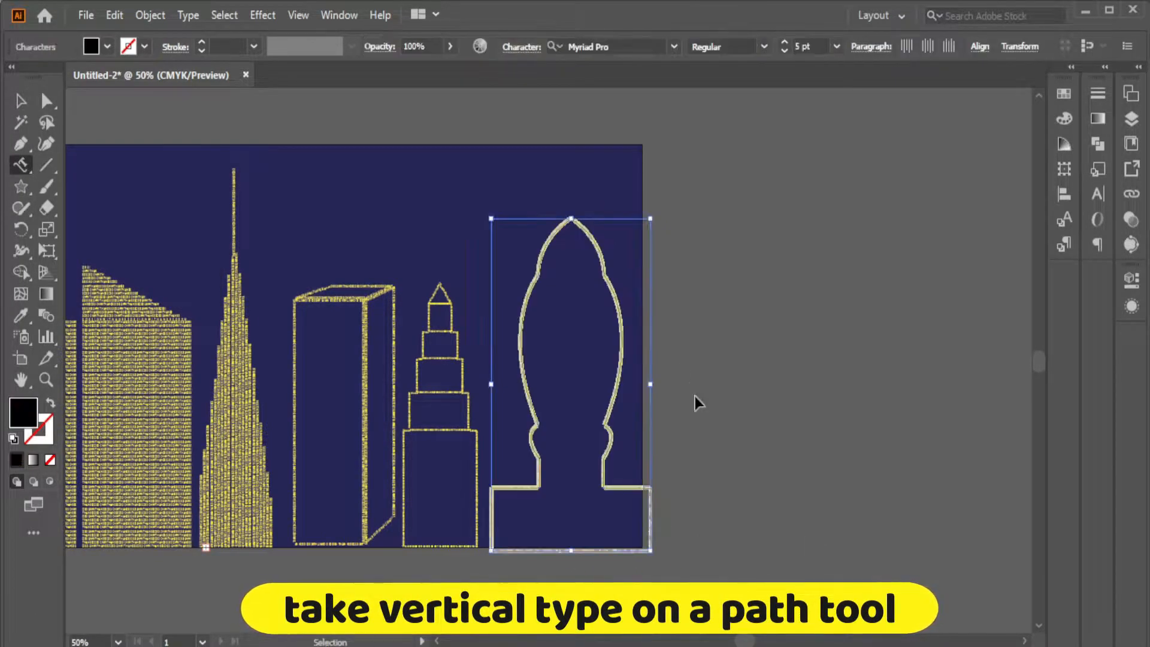
{"action": "key", "text": "ctrl+v"}
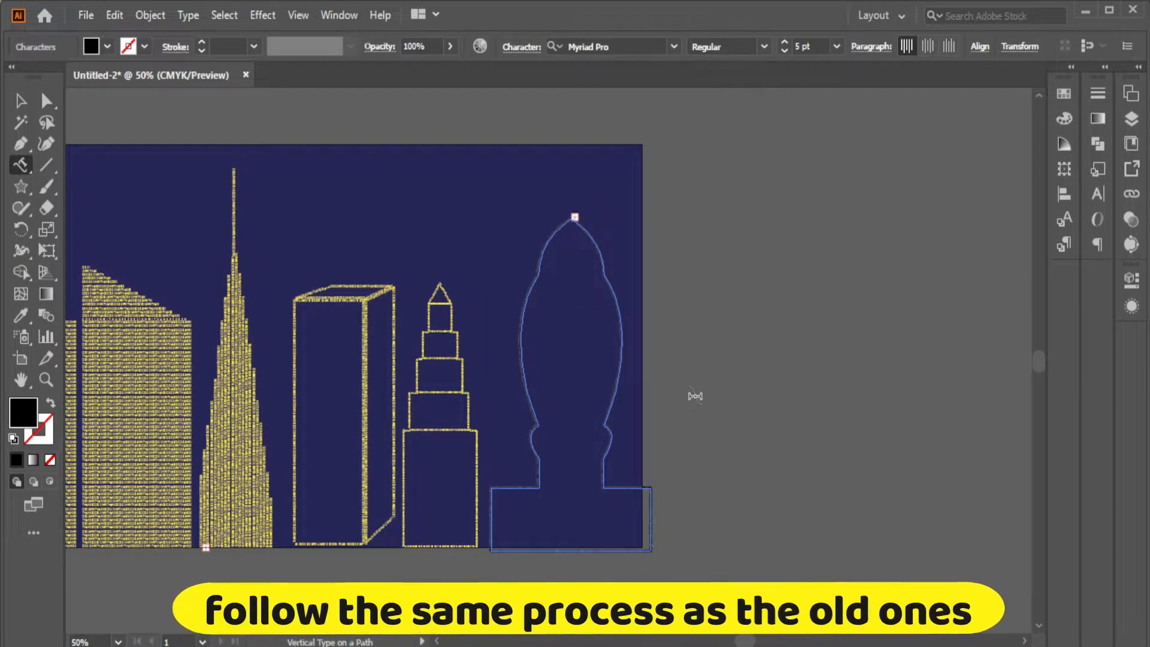
{"action": "left_click", "coordinate": [21, 315]}
{"action": "left_click", "coordinate": [164, 343]}
{"action": "key", "text": "v"}
Draw four curved arcs across the domed building, at the base, the neck, below the bulge and under the tip
{"action": "key", "text": "p"}
{"action": "left_click", "coordinate": [539, 488]}
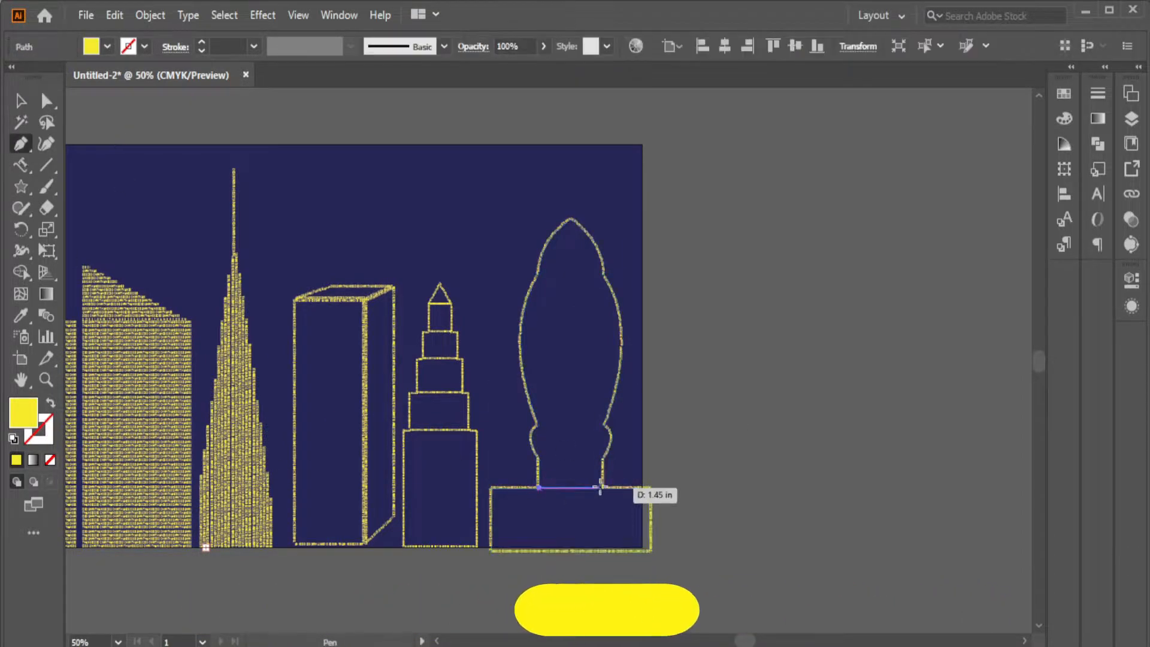
{"action": "left_click_drag", "start_coordinate": [602, 486], "coordinate": [623, 508]}
{"action": "left_click", "coordinate": [539, 458]}
{"action": "left_click_drag", "start_coordinate": [602, 458], "coordinate": [641, 489]}
{"action": "key", "text": "Escape"}
{"action": "left_click", "coordinate": [538, 426]}
{"action": "left_click_drag", "start_coordinate": [604, 426], "coordinate": [646, 455]}
{"action": "key", "text": "Escape"}
{"action": "left_click", "coordinate": [538, 275]}
{"action": "left_click_drag", "start_coordinate": [604, 274], "coordinate": [628, 291]}
Paste the vertical text along the lowest arc and match it to the buildings' yellow
{"action": "left_click", "coordinate": [569, 479]}
{"action": "left_click", "coordinate": [21, 165]}
{"action": "left_click", "coordinate": [570, 471]}
{"action": "key", "text": "ctrl+v"}
{"action": "left_click", "coordinate": [21, 315]}
{"action": "left_click", "coordinate": [138, 299]}
Run the vertical text along the domed building's remaining three arcs in the same yellow
{"action": "left_click", "coordinate": [540, 457]}
{"action": "left_click", "coordinate": [606, 457]}
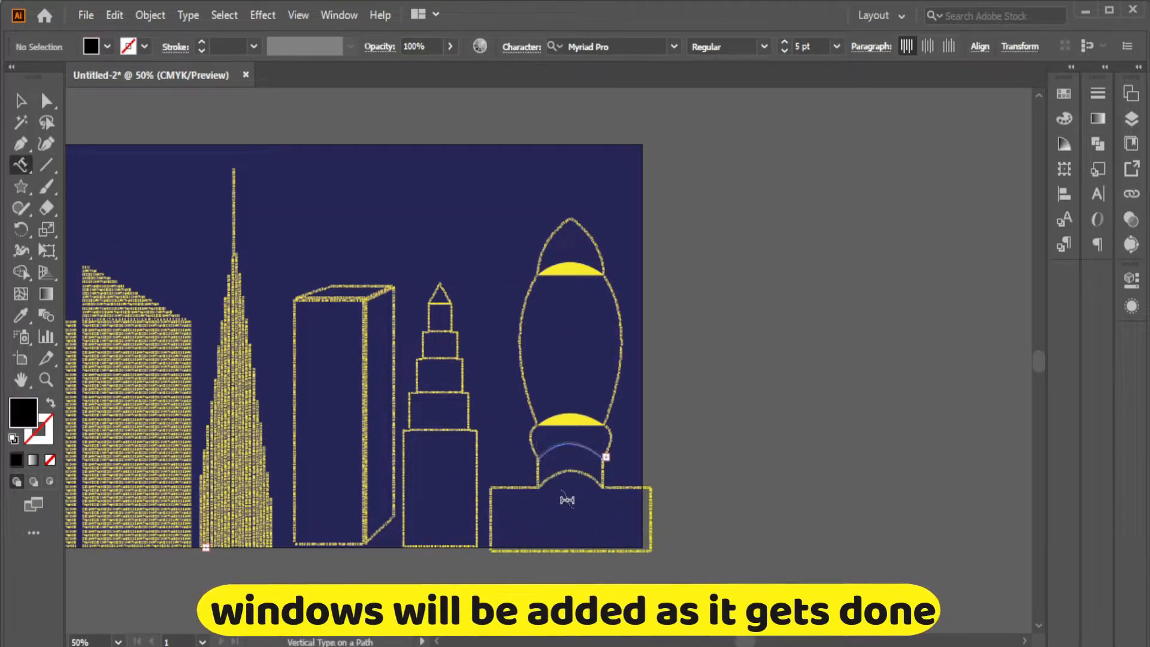
{"action": "left_click", "coordinate": [21, 315]}
{"action": "left_click", "coordinate": [137, 299]}
{"action": "left_click", "coordinate": [21, 165]}
{"action": "left_click", "coordinate": [558, 414]}
{"action": "key", "text": "ctrl+v"}
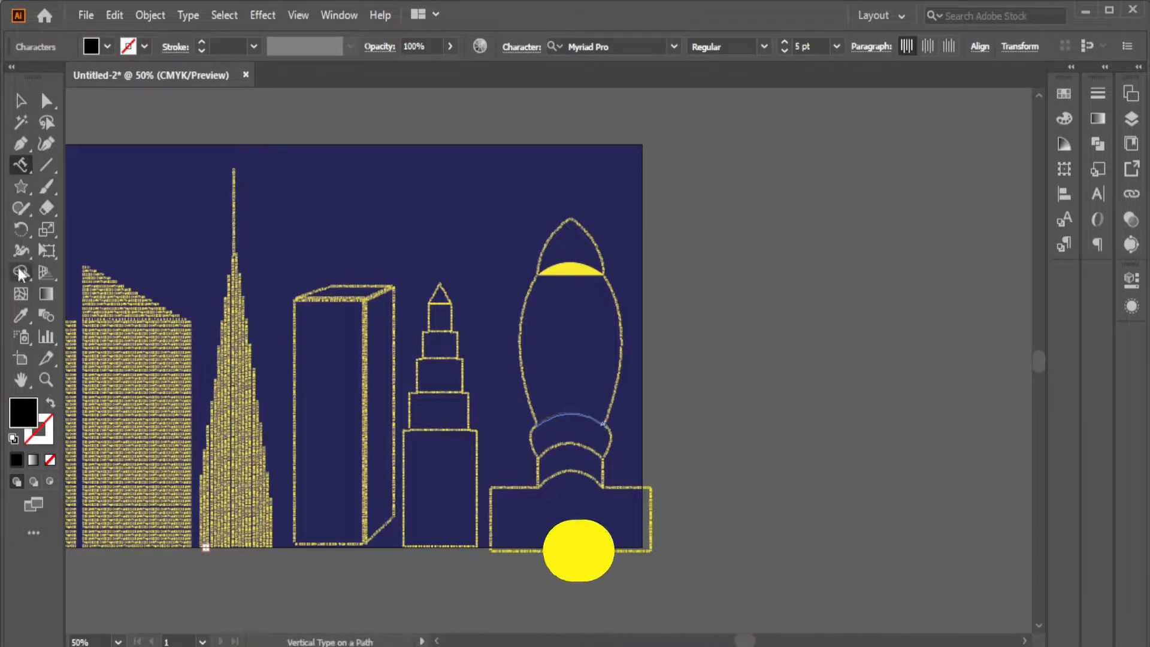
{"action": "left_click", "coordinate": [21, 315]}
{"action": "left_click", "coordinate": [138, 300]}
Group the domed building's parts and scale it down onto the ground line beside the stepped tower
{"action": "left_click", "coordinate": [21, 101]}
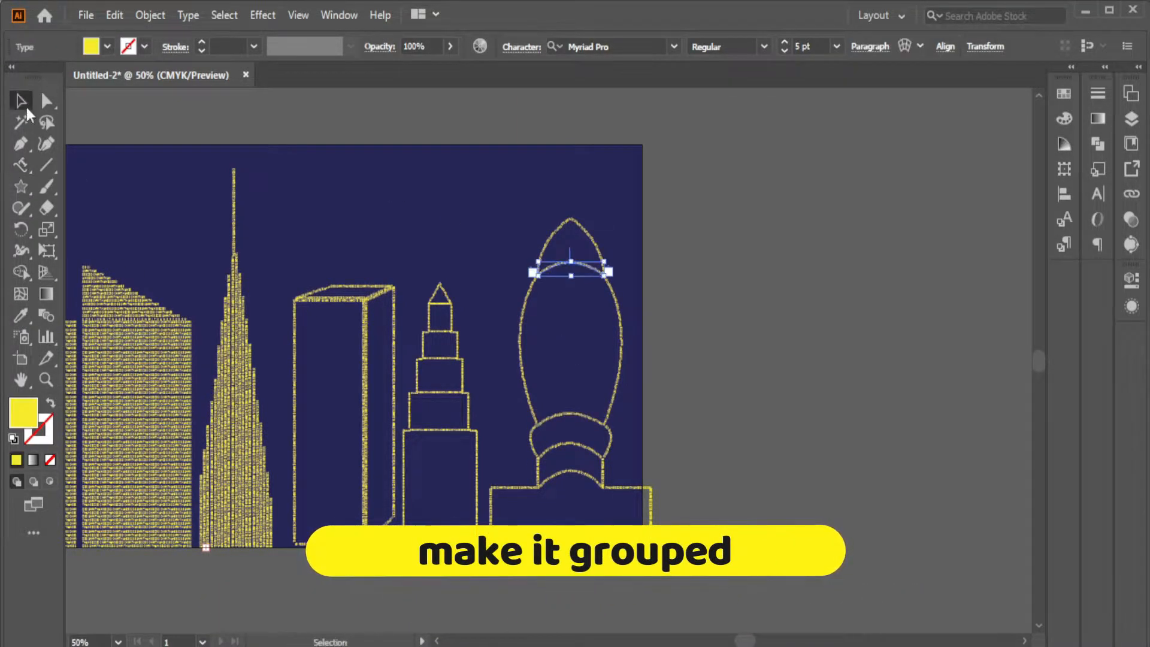
{"action": "left_click", "coordinate": [577, 303]}
{"action": "left_click", "coordinate": [770, 193]}
Draw a tall, narrow yellow rectangle outside the artboard and a wide ellipse around its upper end
{"action": "left_click", "coordinate": [21, 186]}
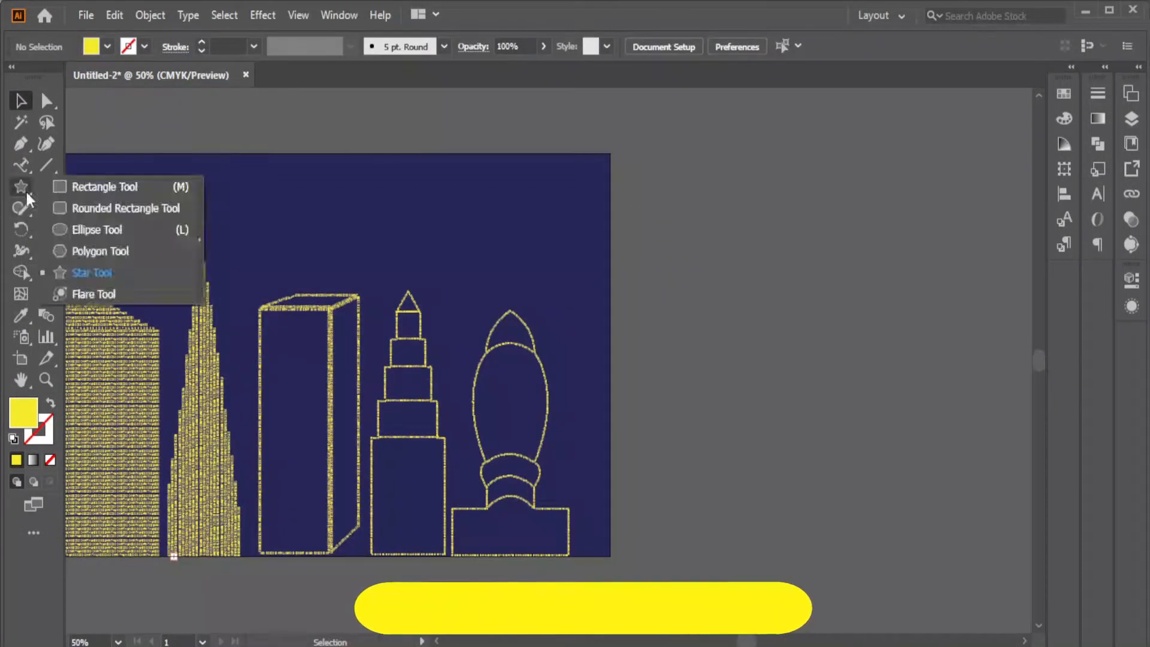
{"action": "left_click", "coordinate": [96, 187]}
{"action": "left_click_drag", "start_coordinate": [645, 269], "coordinate": [669, 554]}
{"action": "key", "text": "l"}
{"action": "left_click_drag", "start_coordinate": [590, 187], "coordinate": [737, 302]}
{"action": "left_click_drag", "start_coordinate": [727, 256], "coordinate": [730, 245]}
Draw a thin vertical rectangle above the ellipse as the new tower's mast
{"action": "left_click", "coordinate": [21, 186]}
{"action": "left_click", "coordinate": [78, 190]}
{"action": "left_click_drag", "start_coordinate": [648, 89], "coordinate": [662, 216]}
{"action": "left_click", "coordinate": [21, 100]}
{"action": "scroll", "coordinate": [652, 240], "scroll_direction": "up", "scroll_amount": 3}
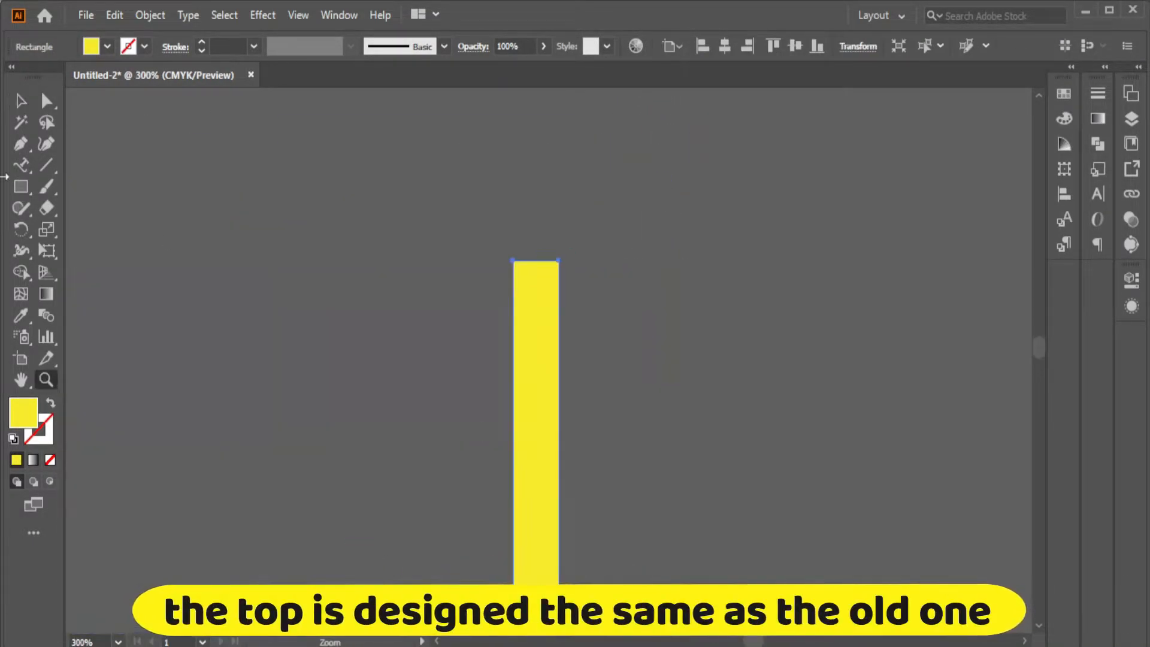
Add a point at the middle of the mast's upper edge and pull it up to form a pointed tip
{"action": "left_click", "coordinate": [537, 258]}
{"action": "left_click_drag", "start_coordinate": [536, 259], "coordinate": [535, 177]}
{"action": "key", "text": "z"}
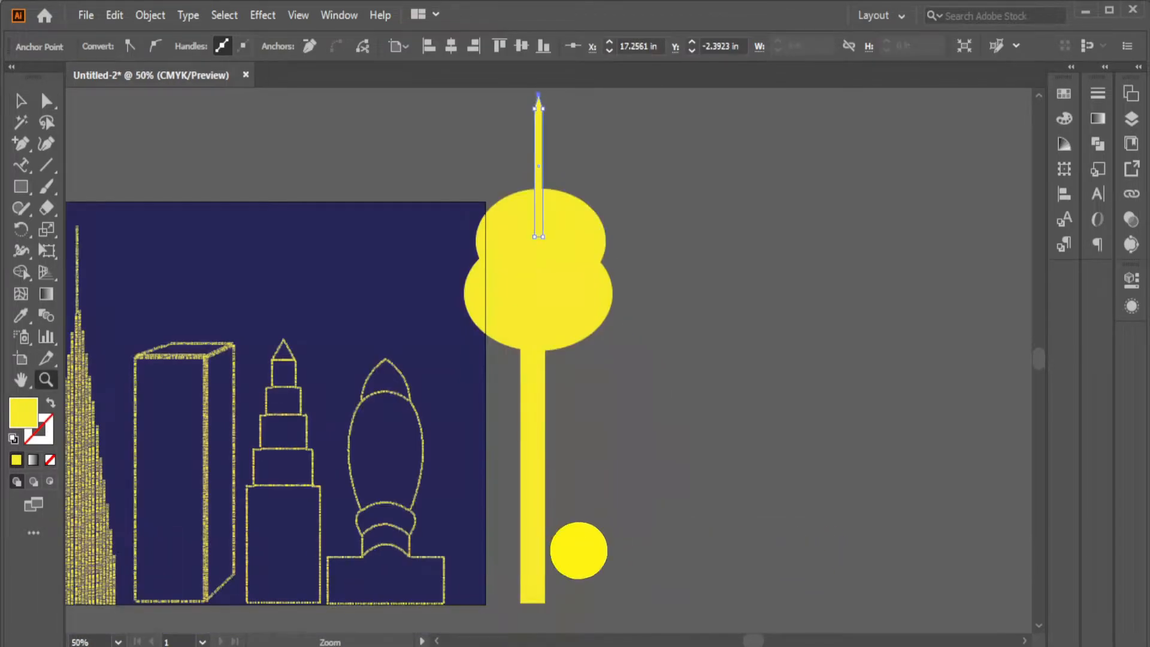
Merge the new tower's mast, rounded head and shaft into one shape with Shape Builder
{"action": "key", "text": "v"}
{"action": "key", "text": "shift+m"}
{"action": "left_click_drag", "start_coordinate": [537, 271], "coordinate": [534, 443]}
Fill the merged tower shape with the copied text as vertical area type
{"action": "key", "text": "t"}
{"action": "left_click", "coordinate": [21, 165]}
{"action": "left_click", "coordinate": [102, 251]}
{"action": "left_click", "coordinate": [537, 167]}
{"action": "key", "text": "ctrl+v"}
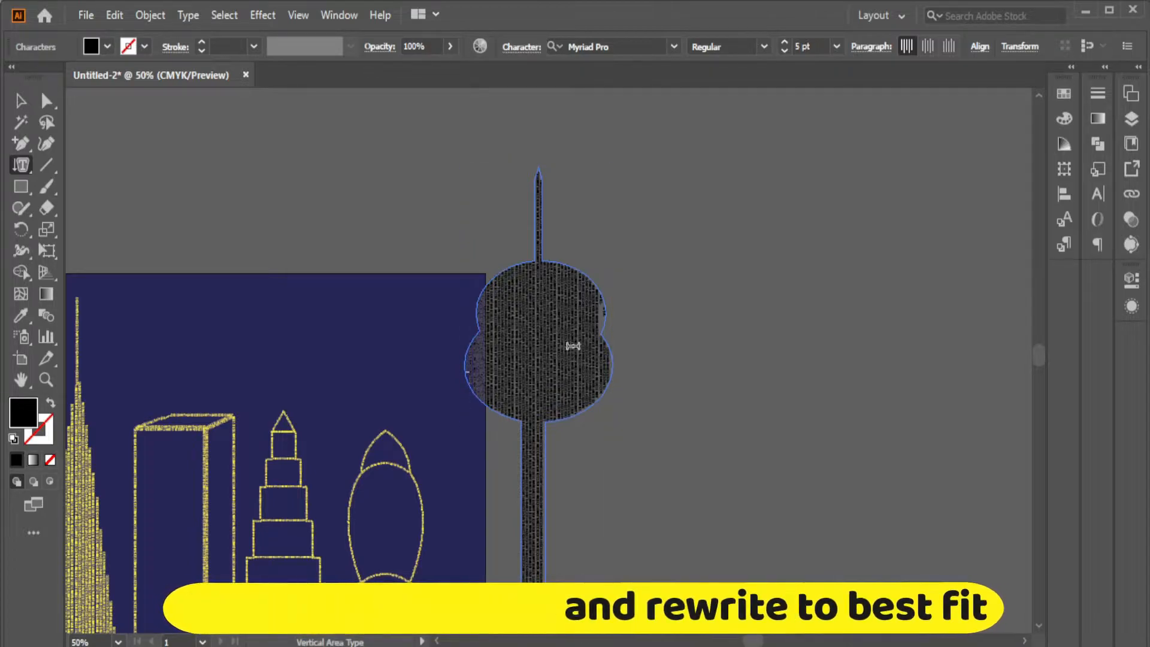
{"action": "key", "text": "Escape"}
{"action": "left_click", "coordinate": [870, 46]}
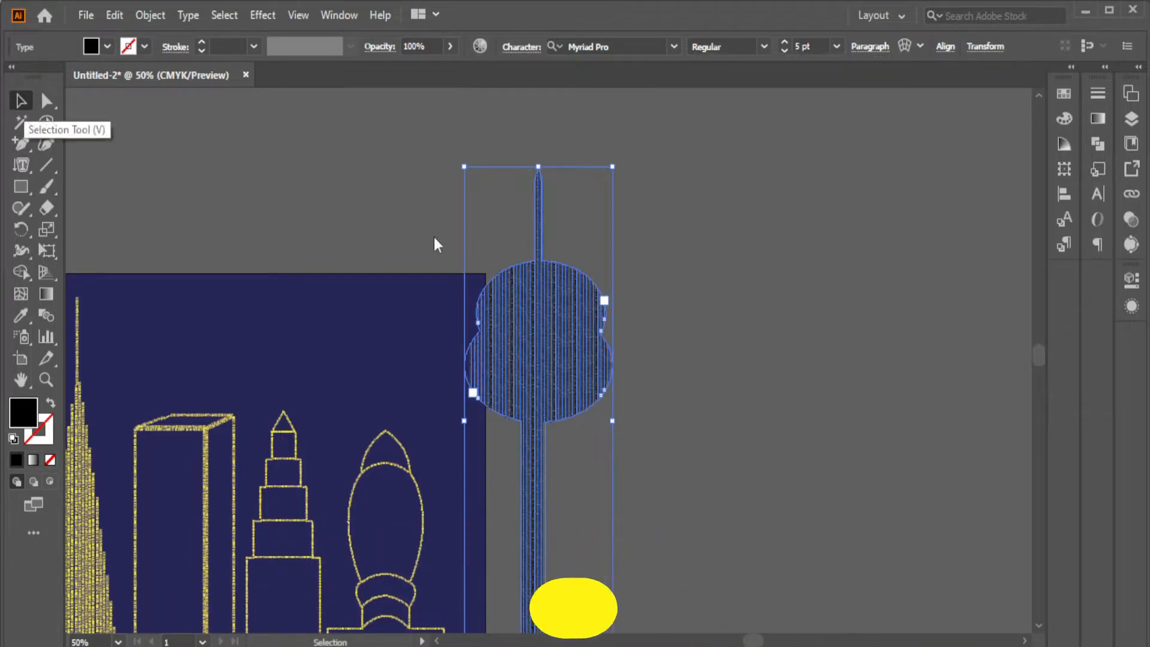
{"action": "left_click", "coordinate": [149, 15]}
{"action": "left_click", "coordinate": [218, 88]}
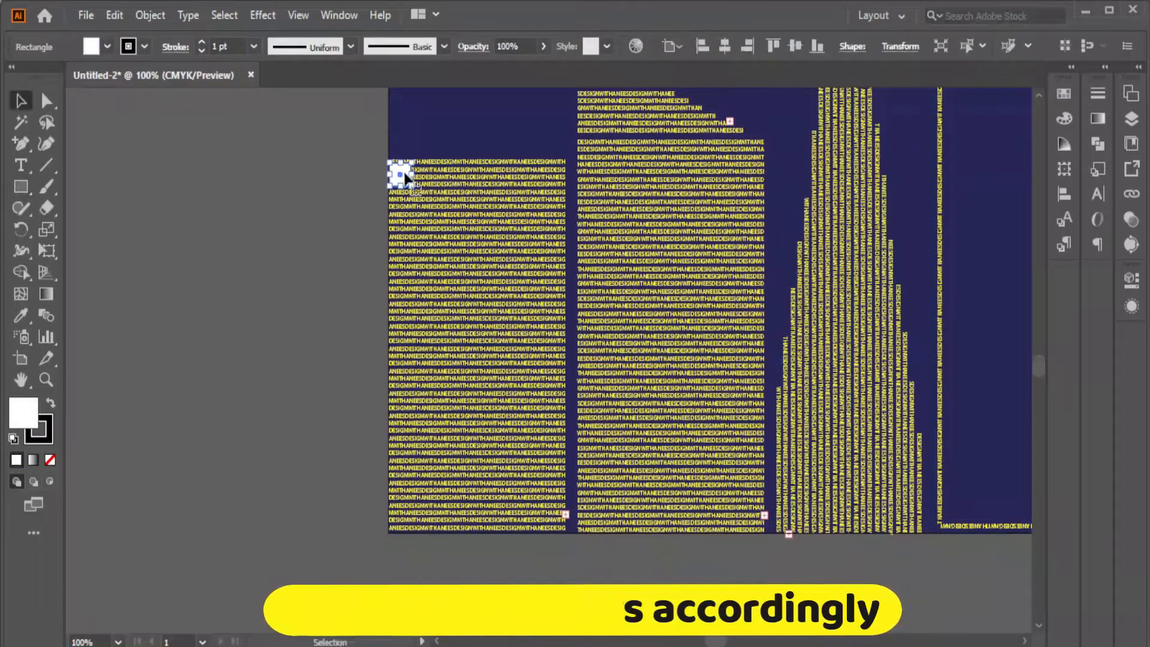
Duplicate the white square window into blocks on the leftmost building and repeat them down its facade
{"action": "left_click_drag", "start_coordinate": [238, 185], "coordinate": [265, 183]}
{"action": "left_click_drag", "start_coordinate": [260, 188], "coordinate": [523, 192]}
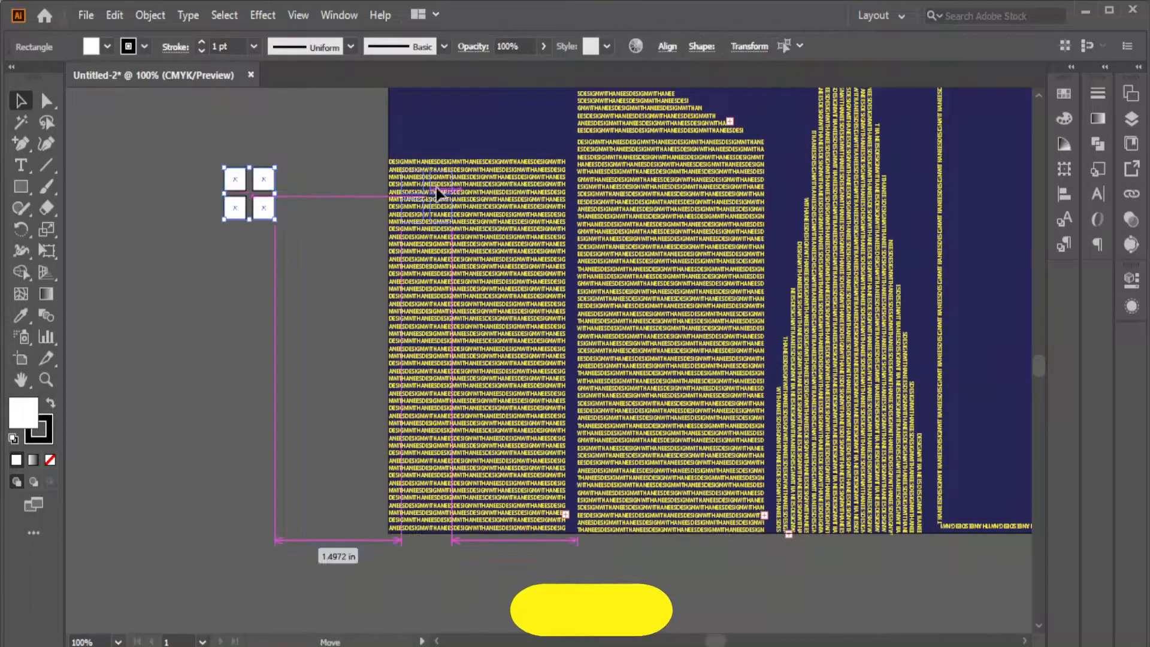
{"action": "left_click_drag", "start_coordinate": [554, 248], "coordinate": [555, 249]}
{"action": "left_click_drag", "start_coordinate": [530, 183], "coordinate": [530, 252]}
{"action": "key", "text": "ctrl+d"}
{"action": "key", "text": "ctrl+d"}
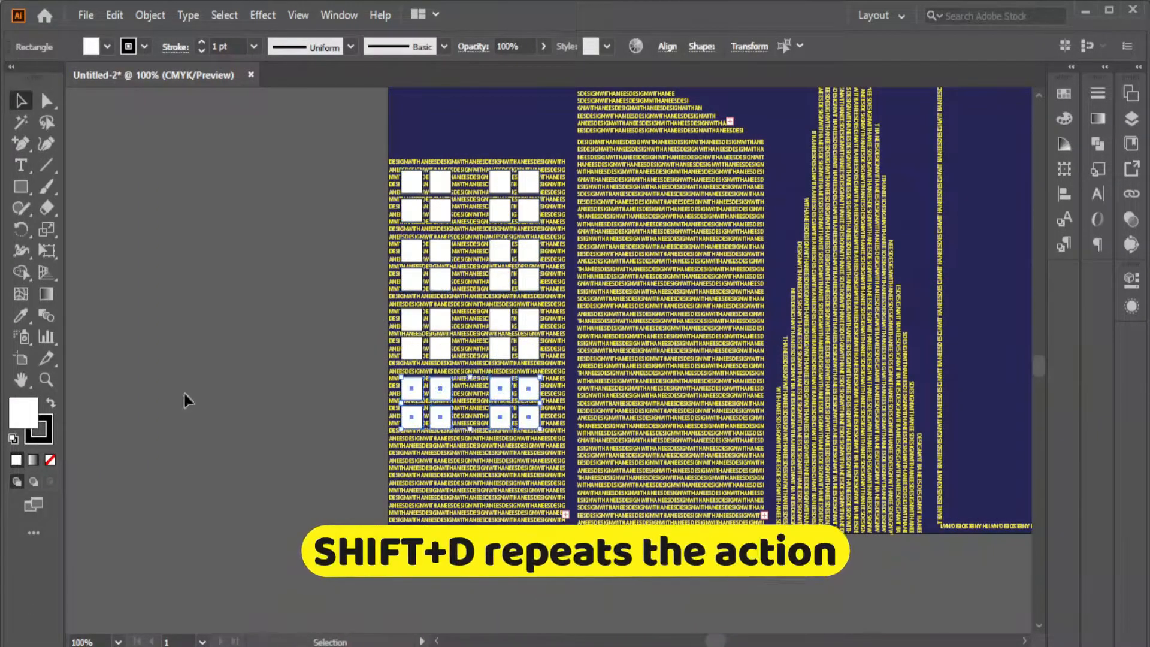
Add two large white doors at the leftmost building's base, and copy the windows and doors onto the slant-roofed building
{"action": "left_click_drag", "start_coordinate": [446, 516], "coordinate": [452, 527]}
{"action": "left_click_drag", "start_coordinate": [525, 498], "coordinate": [519, 497]}
{"action": "scroll", "coordinate": [520, 497], "scroll_direction": "right", "scroll_amount": 5}
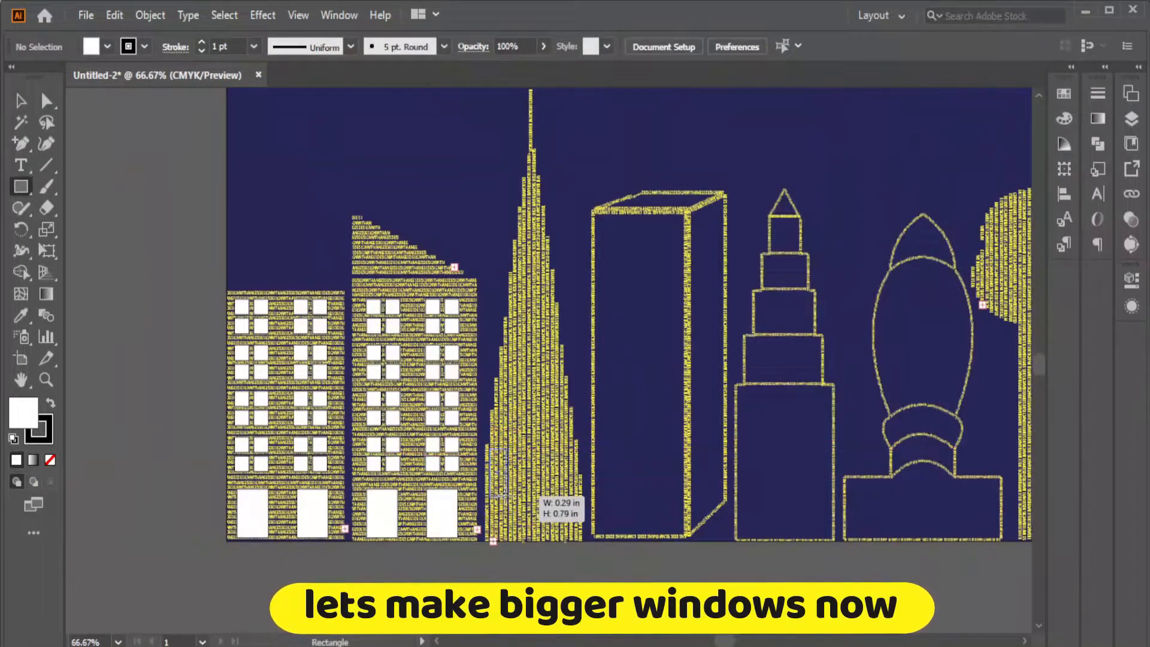
Place a row of four tall white windows across the lower part of the spire tower
{"action": "key", "text": "v"}
{"action": "left_click_drag", "start_coordinate": [507, 495], "coordinate": [559, 440]}
{"action": "key", "text": "ctrl+z"}
{"action": "key", "text": "z"}
{"action": "left_click", "coordinate": [544, 453]}
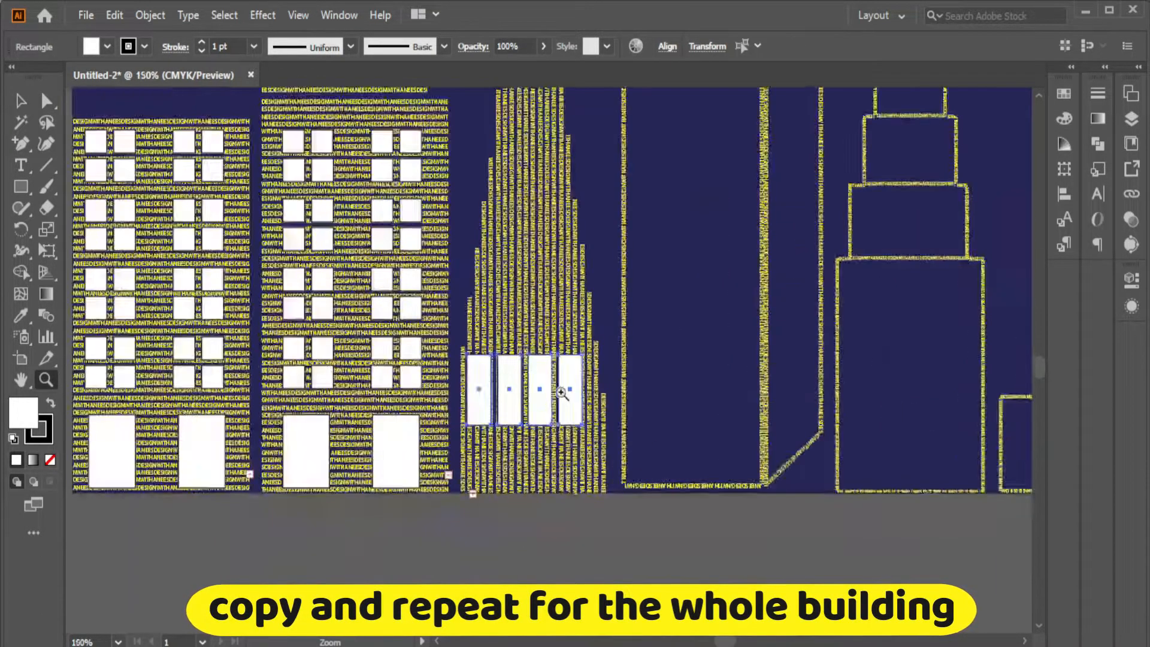
Copy the four-window row upward on the spire tower and scale the copy to the narrower width
{"action": "left_click", "coordinate": [562, 392]}
{"action": "key", "text": "v"}
{"action": "left_click_drag", "start_coordinate": [500, 347], "coordinate": [511, 347]}
{"action": "scroll", "coordinate": [511, 347], "scroll_direction": "up", "scroll_amount": 3}
{"action": "left_click_drag", "start_coordinate": [477, 516], "coordinate": [477, 341]}
{"action": "left_click_drag", "start_coordinate": [604, 305], "coordinate": [595, 313]}
{"action": "mouse_move", "coordinate": [566, 368]}
{"action": "left_mouse_down"}
{"action": "mouse_move", "coordinate": [567, 199]}
{"action": "mouse_move", "coordinate": [584, 372]}
{"action": "left_mouse_up"}
{"action": "scroll", "coordinate": [566, 199], "scroll_direction": "up", "scroll_amount": 3}
Stack progressively smaller window rows up the spire tower, ending with a two-window row below the spire
{"action": "left_click_drag", "start_coordinate": [555, 443], "coordinate": [555, 287]}
{"action": "left_click_drag", "start_coordinate": [575, 216], "coordinate": [552, 231]}
{"action": "scroll", "coordinate": [551, 234], "scroll_direction": "up", "scroll_amount": 3}
{"action": "left_click_drag", "start_coordinate": [534, 495], "coordinate": [535, 378]}
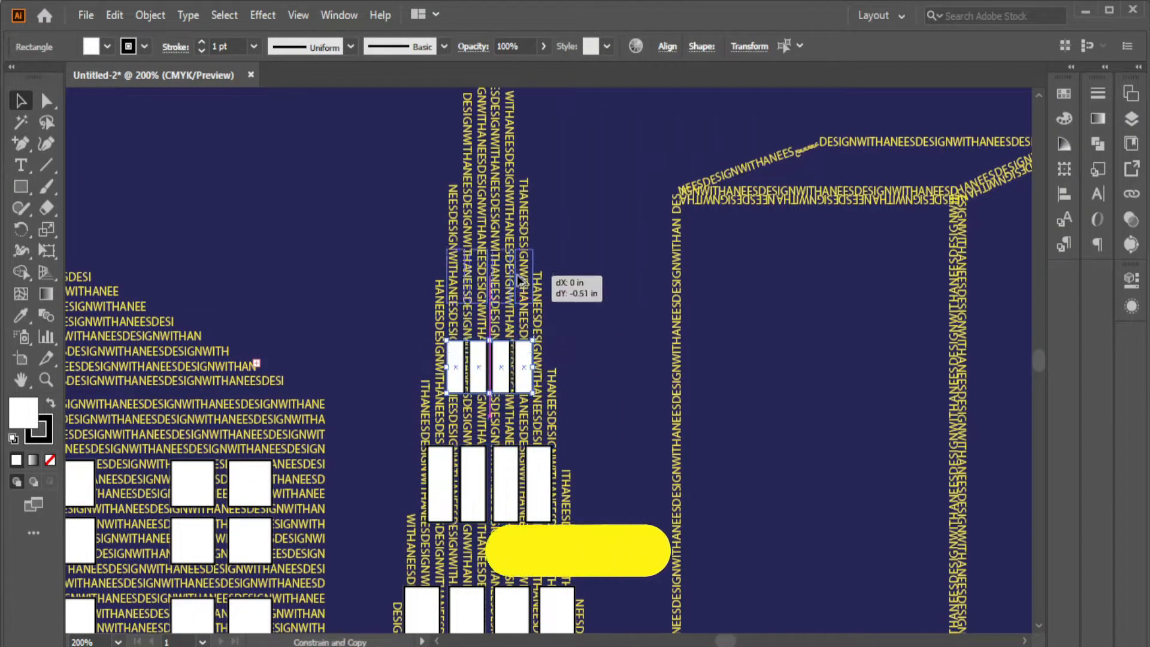
{"action": "left_click_drag", "start_coordinate": [518, 279], "coordinate": [519, 268]}
{"action": "left_click_drag", "start_coordinate": [533, 246], "coordinate": [518, 254]}
{"action": "scroll", "coordinate": [518, 255], "scroll_direction": "up", "scroll_amount": 3}
{"action": "left_click_drag", "start_coordinate": [512, 407], "coordinate": [512, 343]}
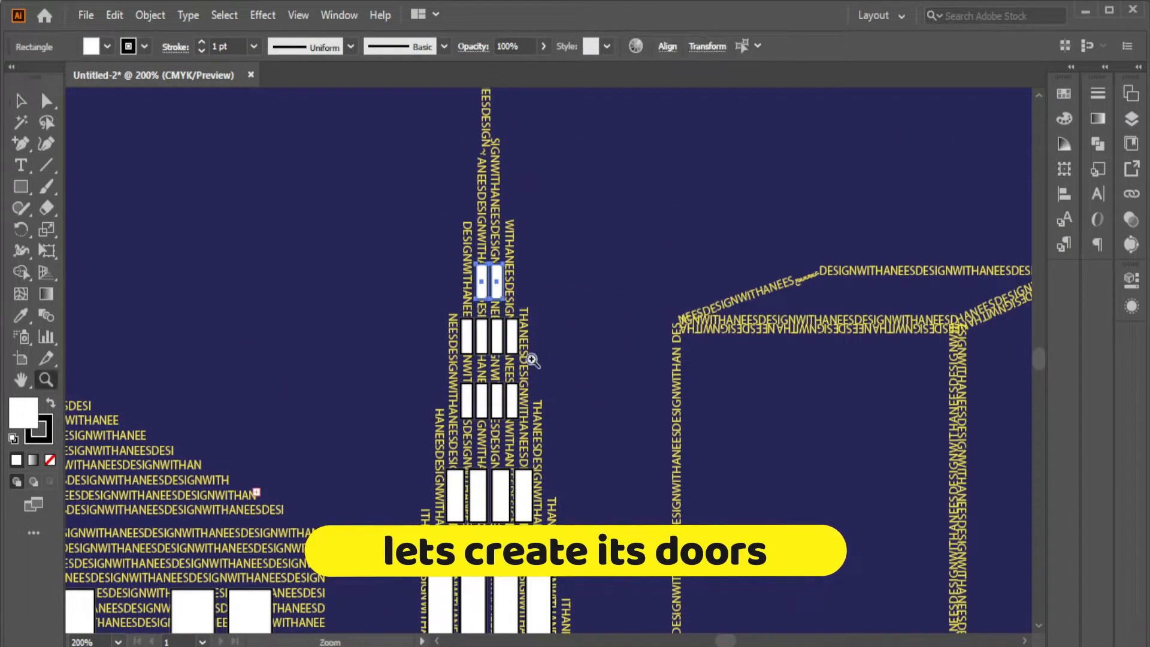
Draw a white door at the spire tower's base and copy it horizontally to make a pair
{"action": "left_click", "coordinate": [536, 356], "text": "alt"}
{"action": "left_click", "coordinate": [537, 359], "text": "alt"}
{"action": "left_click", "coordinate": [553, 467], "text": "alt"}
{"action": "left_click", "coordinate": [552, 482], "text": "alt"}
{"action": "left_click", "coordinate": [535, 441]}
{"action": "left_click", "coordinate": [542, 368]}
{"action": "left_click", "coordinate": [21, 187]}
{"action": "left_click_drag", "start_coordinate": [427, 317], "coordinate": [482, 418]}
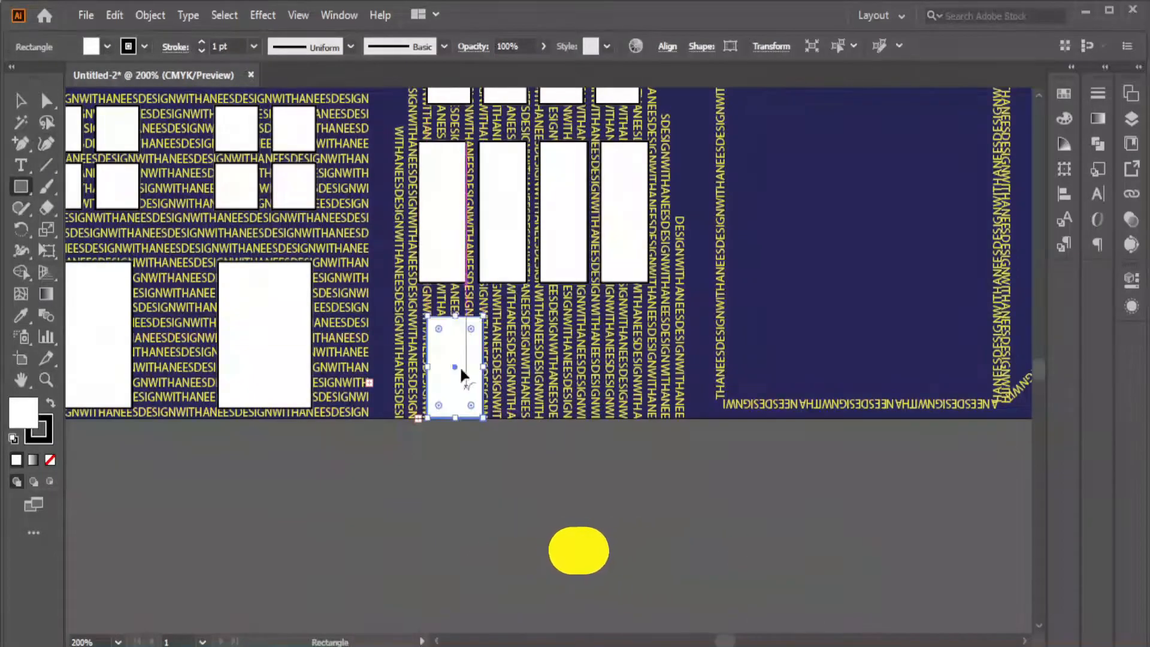
{"action": "key", "text": "v"}
{"action": "left_click_drag", "start_coordinate": [453, 366], "coordinate": [612, 365]}
Arrange a row of white square windows across the upper front face of the box-shaped tower
{"action": "key", "text": "z"}
{"action": "left_click", "coordinate": [492, 327], "text": "alt"}
{"action": "left_click", "coordinate": [493, 327], "text": "alt"}
{"action": "left_click", "coordinate": [557, 281], "text": "alt"}
{"action": "left_click", "coordinate": [557, 281], "text": "alt"}
{"action": "left_click", "coordinate": [683, 373]}
{"action": "left_click", "coordinate": [308, 292]}
{"action": "left_click_drag", "start_coordinate": [484, 205], "coordinate": [526, 205]}
{"action": "left_click_drag", "start_coordinate": [561, 200], "coordinate": [464, 236]}
Repeat the window rows down the box tower's front face and delete the surplus copy
{"action": "left_click_drag", "start_coordinate": [484, 205], "coordinate": [484, 244]}
{"action": "key", "text": "ctrl+d"}
{"action": "key", "text": "ctrl+d"}
{"action": "key", "text": "ctrl+d"}
{"action": "key", "text": "ctrl+d"}
{"action": "key", "text": "ctrl+d"}
{"action": "key", "text": "Delete"}
Add two tall white doors at the base of the box tower's front face
{"action": "left_click_drag", "start_coordinate": [537, 489], "coordinate": [537, 488]}
{"action": "key", "text": "ctrl+z"}
{"action": "left_click", "coordinate": [374, 552]}
{"action": "key", "text": "m"}
{"action": "mouse_move", "coordinate": [458, 461]}
{"action": "left_mouse_down"}
{"action": "mouse_move", "coordinate": [481, 511]}
{"action": "mouse_move", "coordinate": [523, 511]}
{"action": "left_mouse_up"}
{"action": "key", "text": "ctrl+z"}
{"action": "key", "text": "v"}
{"action": "left_click_drag", "start_coordinate": [472, 483], "coordinate": [519, 483]}
Copy windows onto the stepped tower and scale a row of tall windows to fit the tier above its base
{"action": "left_click_drag", "start_coordinate": [455, 266], "coordinate": [671, 401]}
{"action": "left_click_drag", "start_coordinate": [350, 400], "coordinate": [419, 379]}
{"action": "left_click_drag", "start_coordinate": [402, 395], "coordinate": [631, 202]}
{"action": "key", "text": "z"}
{"action": "triple_click", "coordinate": [655, 338]}
{"action": "key", "text": "v"}
{"action": "left_click_drag", "start_coordinate": [648, 185], "coordinate": [632, 197]}
Copy the four-window row onto the stepped tower's upper tiers, scaling each copy to fit
{"action": "scroll", "coordinate": [746, 344], "scroll_direction": "up", "scroll_amount": 3}
{"action": "left_click_drag", "start_coordinate": [616, 413], "coordinate": [616, 287]}
{"action": "left_click_drag", "start_coordinate": [632, 264], "coordinate": [619, 289]}
{"action": "left_click_drag", "start_coordinate": [596, 287], "coordinate": [609, 275]}
{"action": "left_click_drag", "start_coordinate": [602, 328], "coordinate": [611, 215]}
{"action": "left_click_drag", "start_coordinate": [611, 168], "coordinate": [591, 184]}
{"action": "key", "text": "z"}
{"action": "left_click", "coordinate": [598, 367], "text": "alt"}
{"action": "left_click", "coordinate": [420, 341], "text": "alt"}
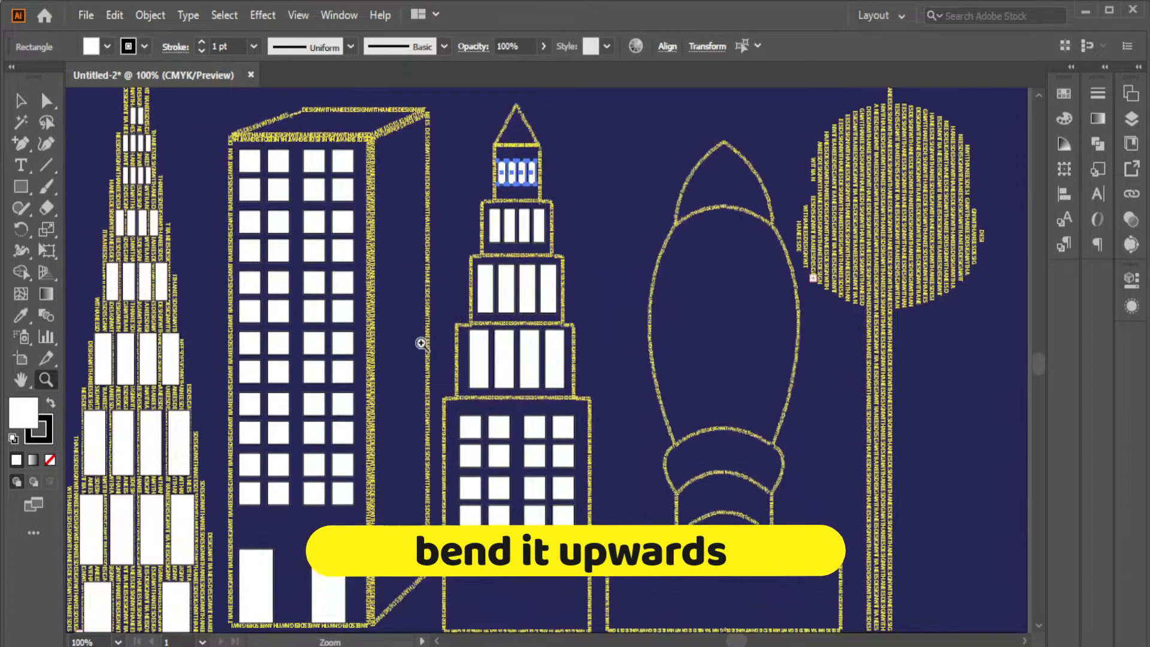
Place two slanted white windows side by side at the upper end of the box tower's side face
{"action": "key", "text": "v"}
{"action": "left_click", "coordinate": [442, 320]}
{"action": "left_click_drag", "start_coordinate": [485, 289], "coordinate": [405, 203]}
{"action": "mouse_move", "coordinate": [393, 171]}
{"action": "left_mouse_down"}
{"action": "mouse_move", "coordinate": [393, 159]}
{"action": "mouse_move", "coordinate": [409, 170]}
{"action": "left_mouse_up"}
{"action": "left_click", "coordinate": [385, 169], "text": "shift"}
Repeat the slanted window pair down the box tower's side face
{"action": "left_click_drag", "start_coordinate": [385, 169], "coordinate": [385, 225]}
{"action": "key", "text": "ctrl+d"}
{"action": "key", "text": "ctrl+d"}
{"action": "key", "text": "ctrl+d"}
{"action": "key", "text": "ctrl+d"}
{"action": "key", "text": "ctrl+d"}
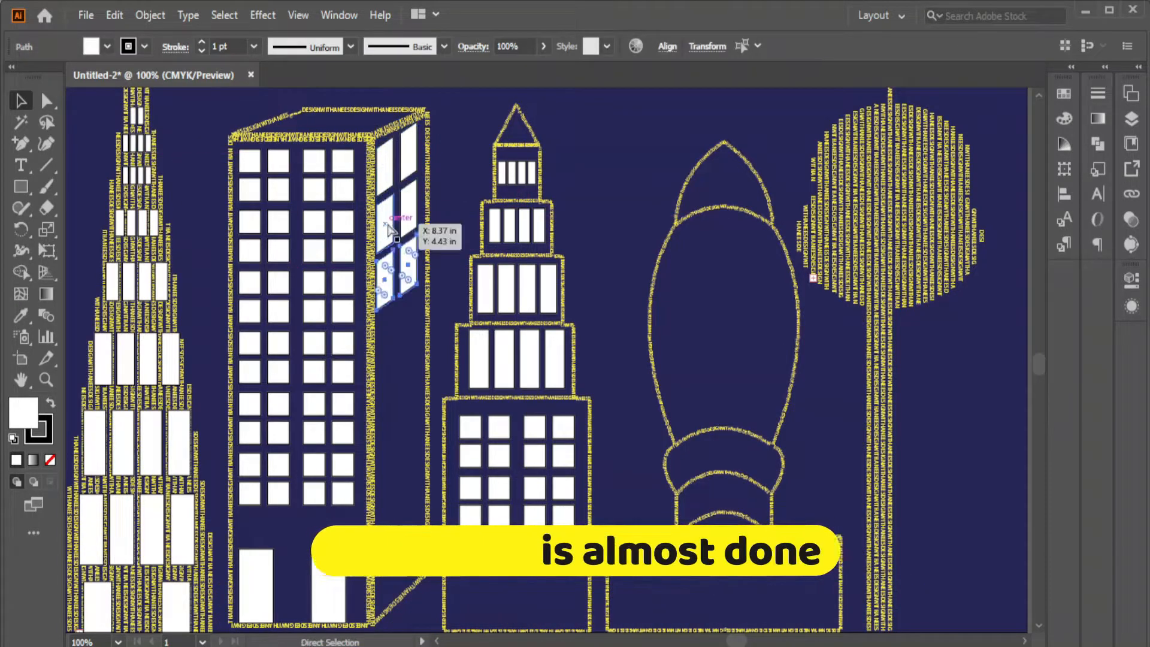
{"action": "left_click", "coordinate": [443, 276]}
Copy two doors onto the stepped tower, and square windows, two narrow-window rows and two doors onto the domed building
{"action": "key", "text": "z"}
{"action": "left_click", "coordinate": [443, 300], "text": "alt"}
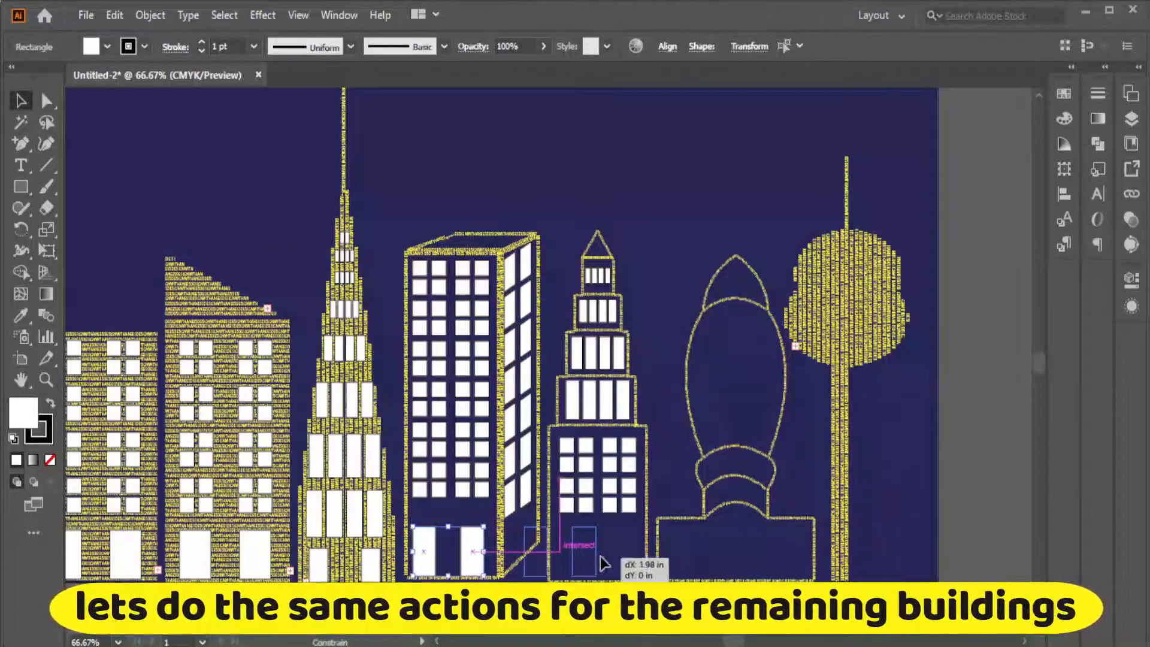
{"action": "left_click_drag", "start_coordinate": [550, 427], "coordinate": [639, 473]}
{"action": "left_click_drag", "start_coordinate": [622, 453], "coordinate": [739, 526]}
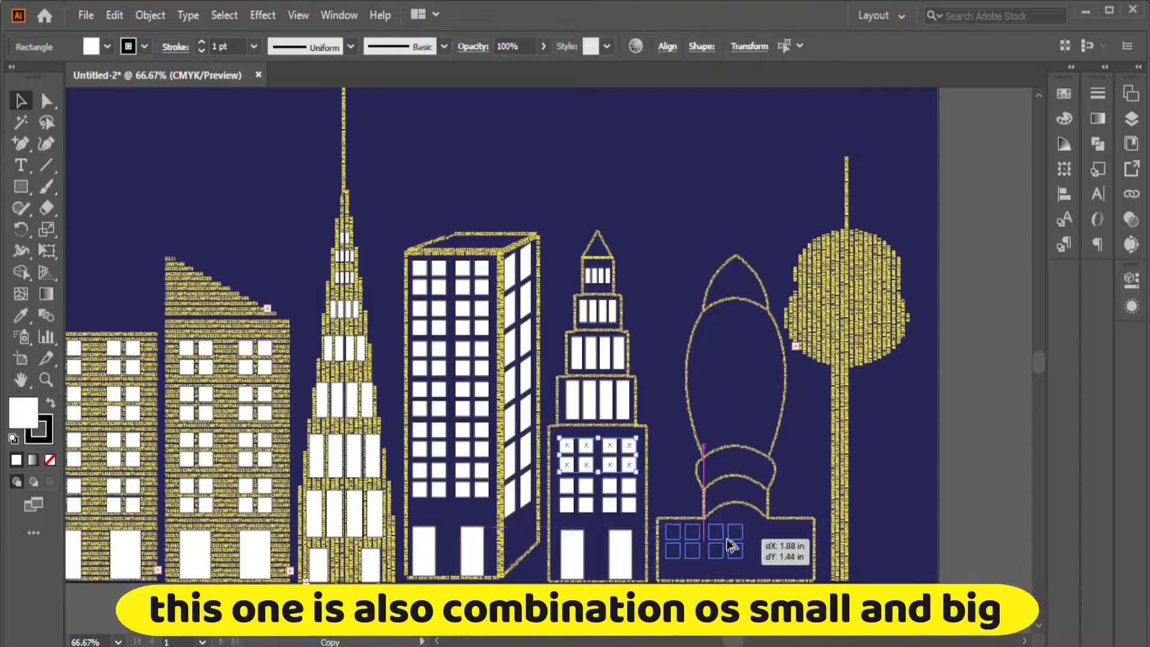
{"action": "left_click_drag", "start_coordinate": [760, 376], "coordinate": [761, 376]}
{"action": "left_click_drag", "start_coordinate": [615, 317], "coordinate": [742, 335]}
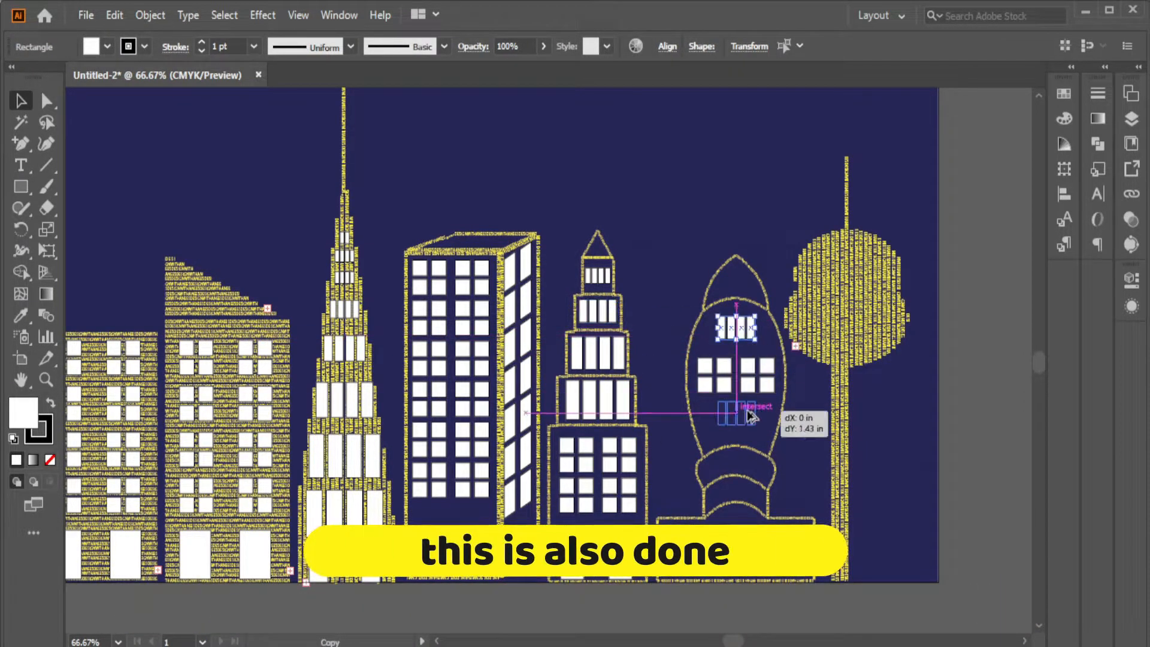
{"action": "left_click_drag", "start_coordinate": [759, 555], "coordinate": [763, 556]}
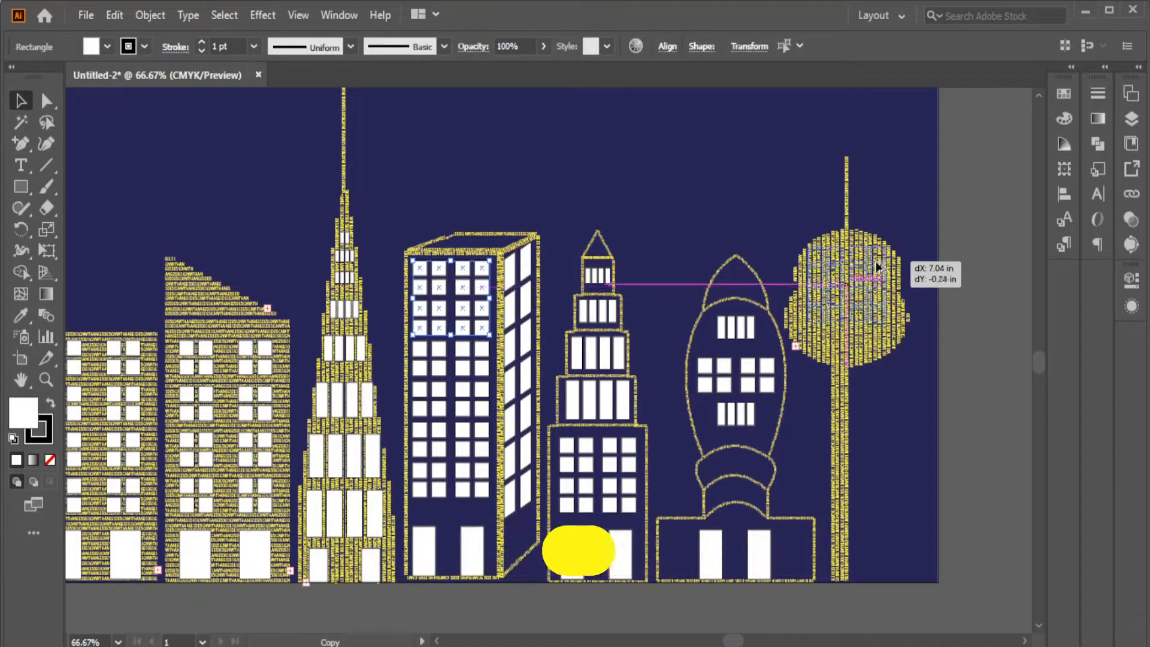
Copy a four-by-four block of the box tower's windows onto the round head of the mast tower
{"action": "left_click_drag", "start_coordinate": [875, 261], "coordinate": [878, 263]}
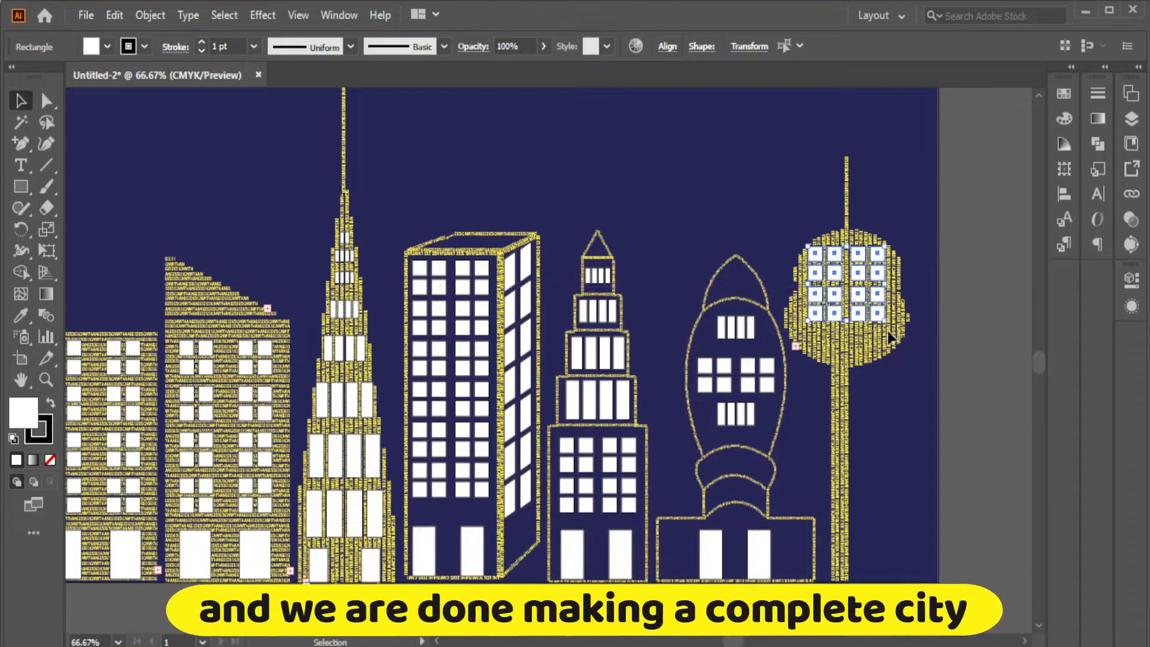
{"action": "left_click", "coordinate": [878, 371]}
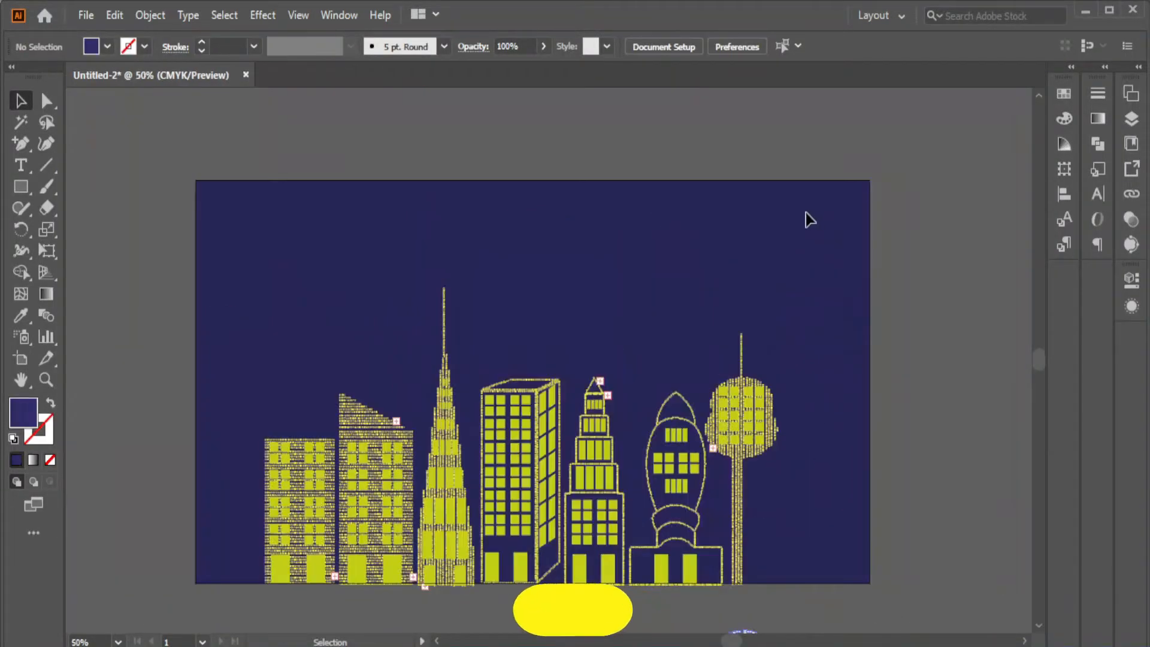
Add the title TYPE CITY above the skyline and sample the buildings' yellow-green colour for it
{"action": "left_click", "coordinate": [21, 166]}
{"action": "left_click", "coordinate": [339, 239]}
{"action": "key", "text": "Escape"}
{"action": "left_click", "coordinate": [13, 438]}
{"action": "key", "text": "i"}
{"action": "left_click", "coordinate": [397, 476]}
Position the title above the skyline and enlarge it to about 136 pt
{"action": "key", "text": "v"}
{"action": "left_click_drag", "start_coordinate": [348, 246], "coordinate": [352, 248]}
{"action": "left_click_drag", "start_coordinate": [567, 261], "coordinate": [663, 281]}
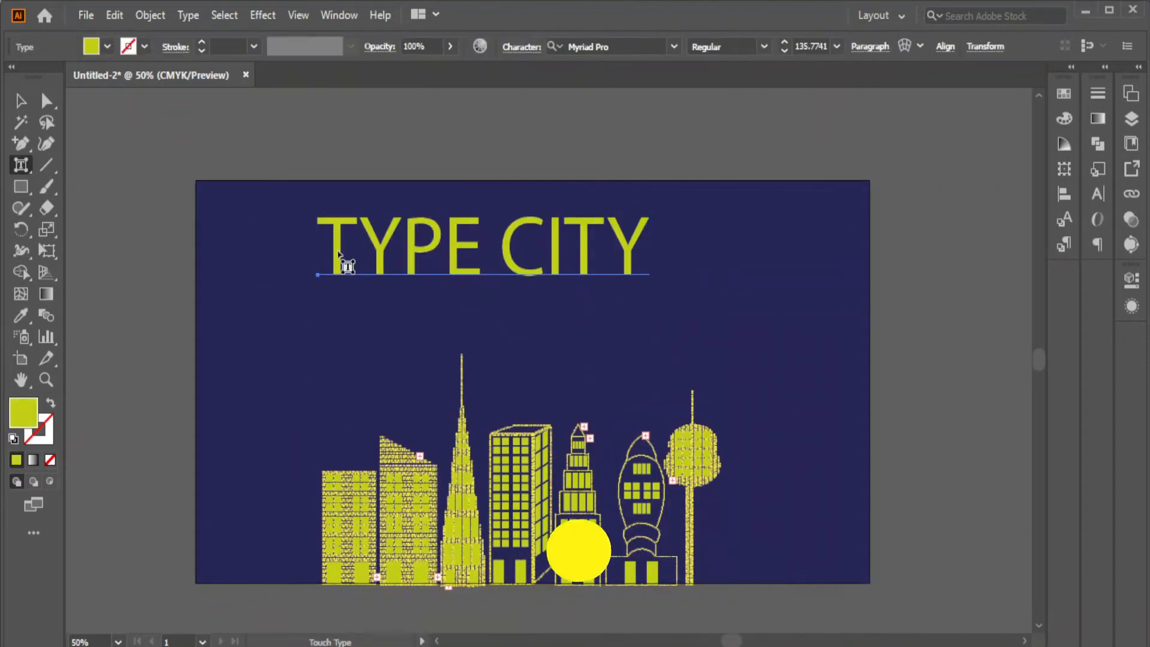
Enlarge and reposition the title's first letter T with the Touch Type tool
{"action": "mouse_move", "coordinate": [339, 261]}
{"action": "left_mouse_down"}
{"action": "mouse_move", "coordinate": [325, 226]}
{"action": "mouse_move", "coordinate": [325, 260]}
{"action": "left_mouse_up"}
{"action": "left_click_drag", "start_coordinate": [342, 193], "coordinate": [390, 120]}
{"action": "left_click_drag", "start_coordinate": [383, 145], "coordinate": [419, 131]}
{"action": "left_click_drag", "start_coordinate": [355, 250], "coordinate": [351, 295]}
Shrink the title's first Y, tilt the P, and vary the remaining letters' size and placement
{"action": "left_click", "coordinate": [426, 245]}
{"action": "left_click_drag", "start_coordinate": [448, 212], "coordinate": [426, 257]}
{"action": "left_click", "coordinate": [445, 245]}
{"action": "left_click_drag", "start_coordinate": [445, 194], "coordinate": [428, 199]}
{"action": "left_click", "coordinate": [504, 240]}
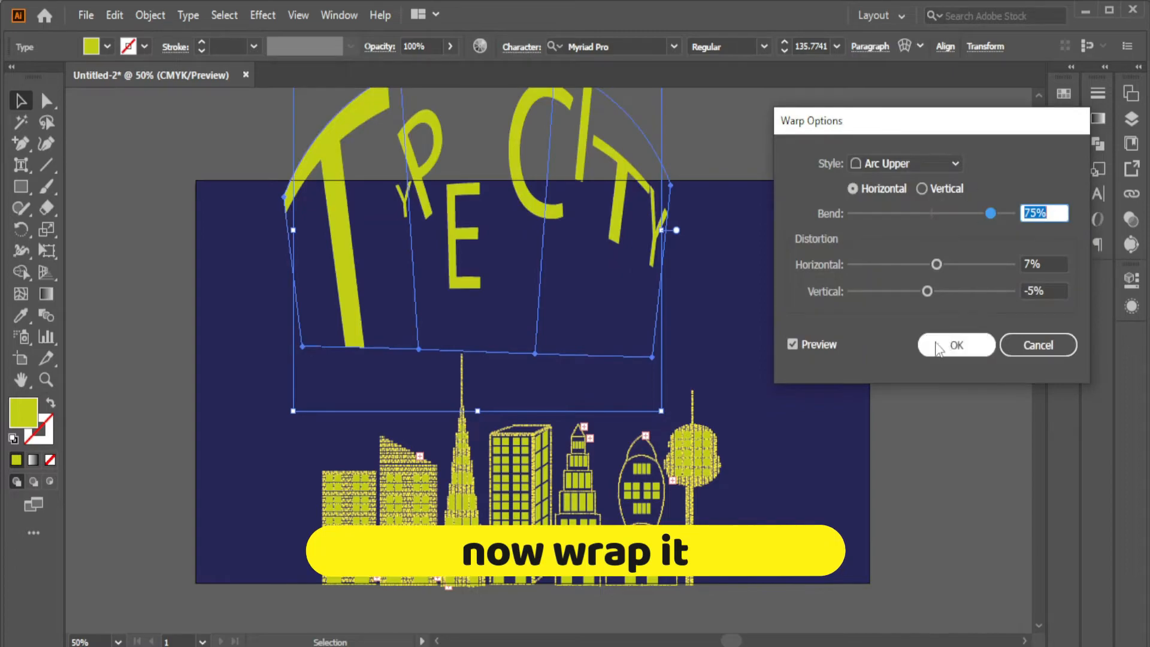
Warp the title with horizontal Arc Upper, 75% bend, 7% horizontal and -5% vertical distortion, and fit it above the skyline
{"action": "left_click", "coordinate": [937, 347]}
{"action": "left_click_drag", "start_coordinate": [634, 259], "coordinate": [607, 309]}
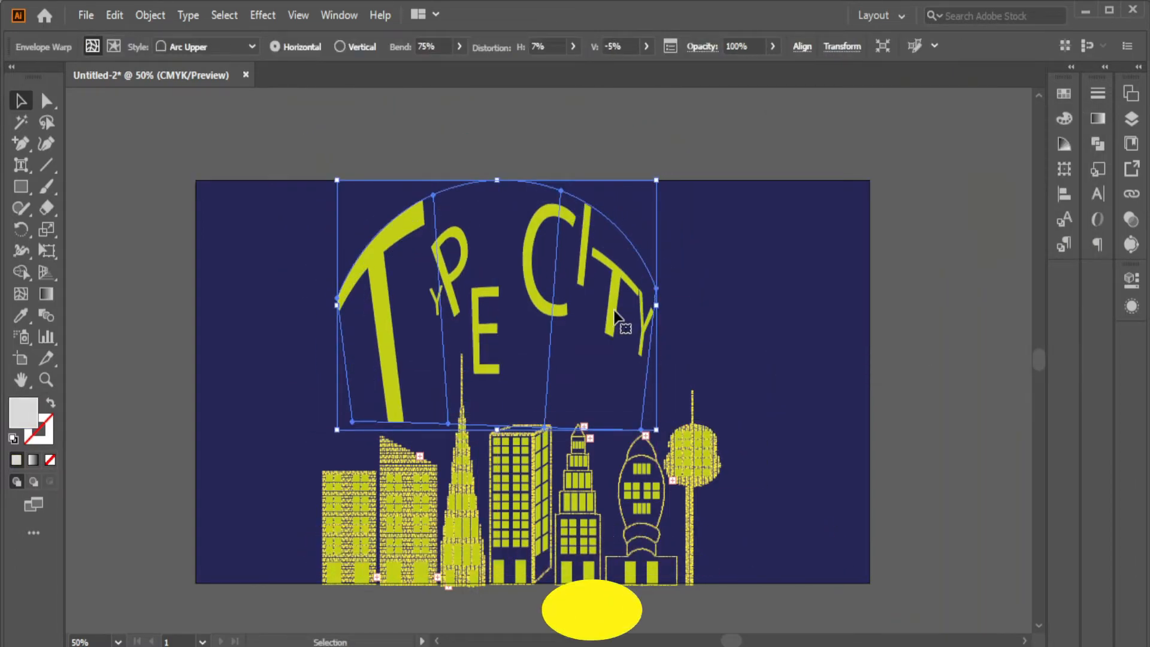
{"action": "left_click", "coordinate": [750, 397]}
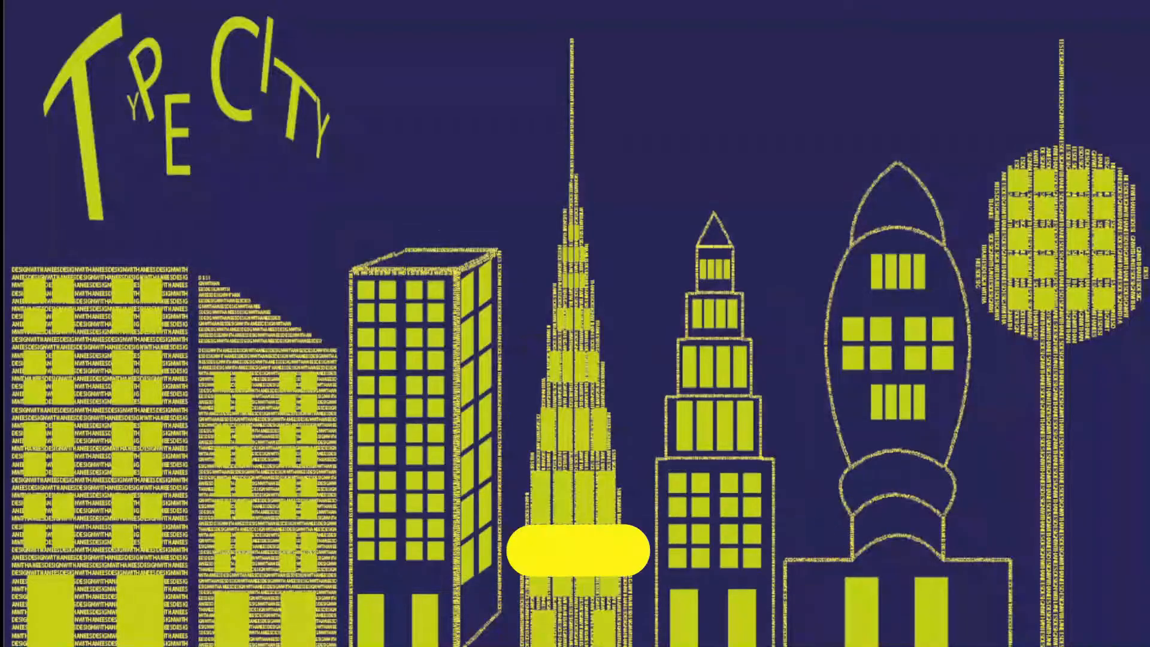